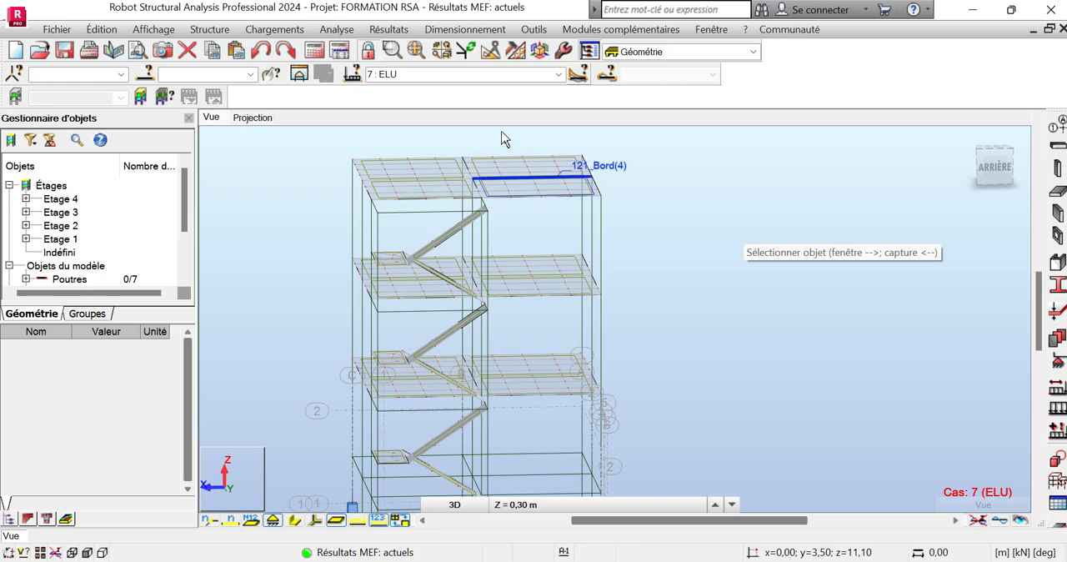
# Start a new uniform thickness definition for floor slabs and name it "Dalle pleine"
pyautogui.click(1057, 191)
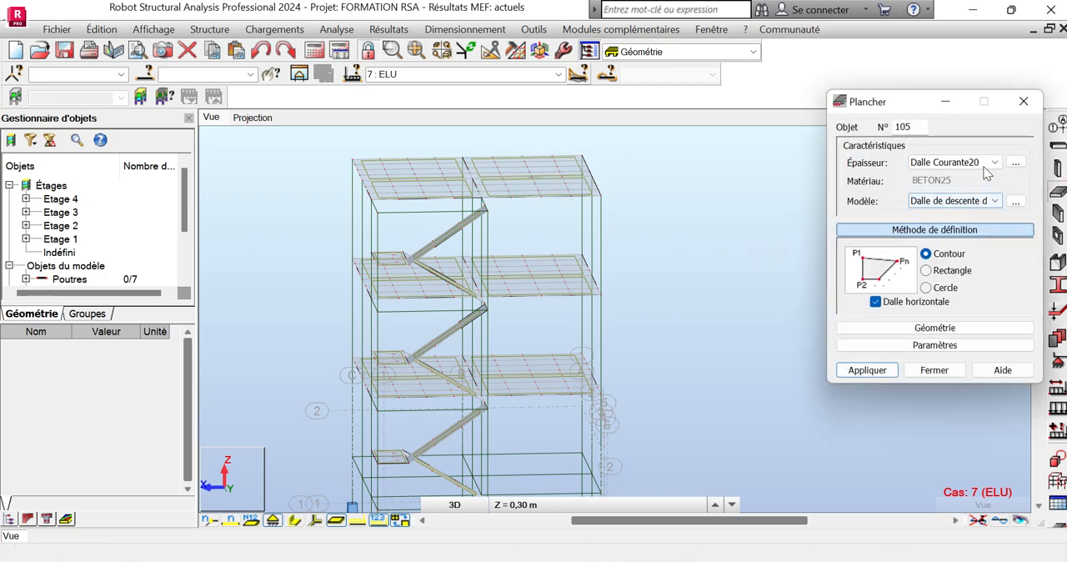
pyautogui.click(1015, 163)
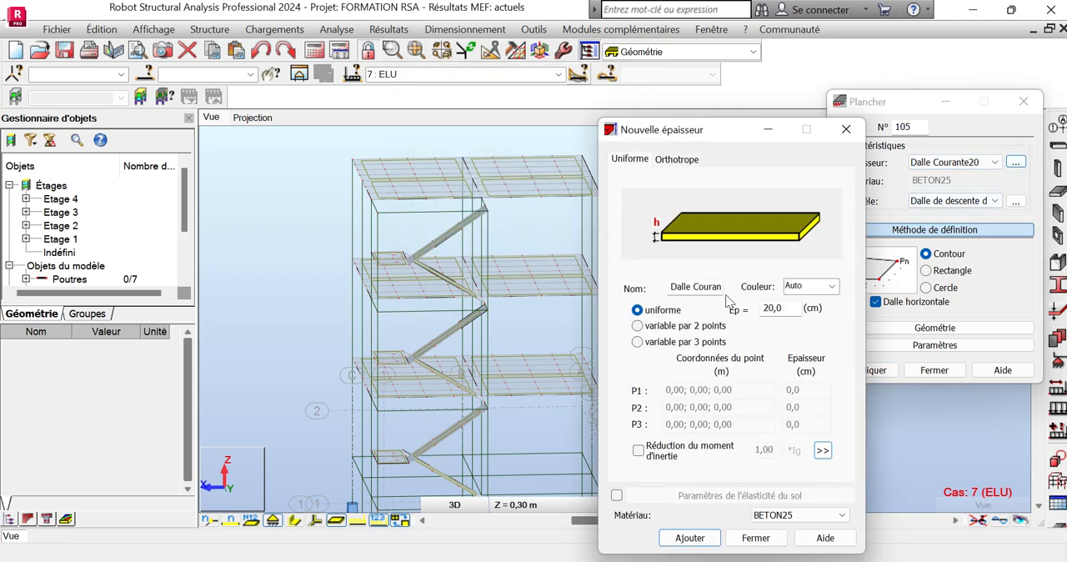
pyautogui.doubleClick(715, 287)
pyautogui.moveTo(671, 289); pyautogui.dragTo(732, 291)
pyautogui.write('D')
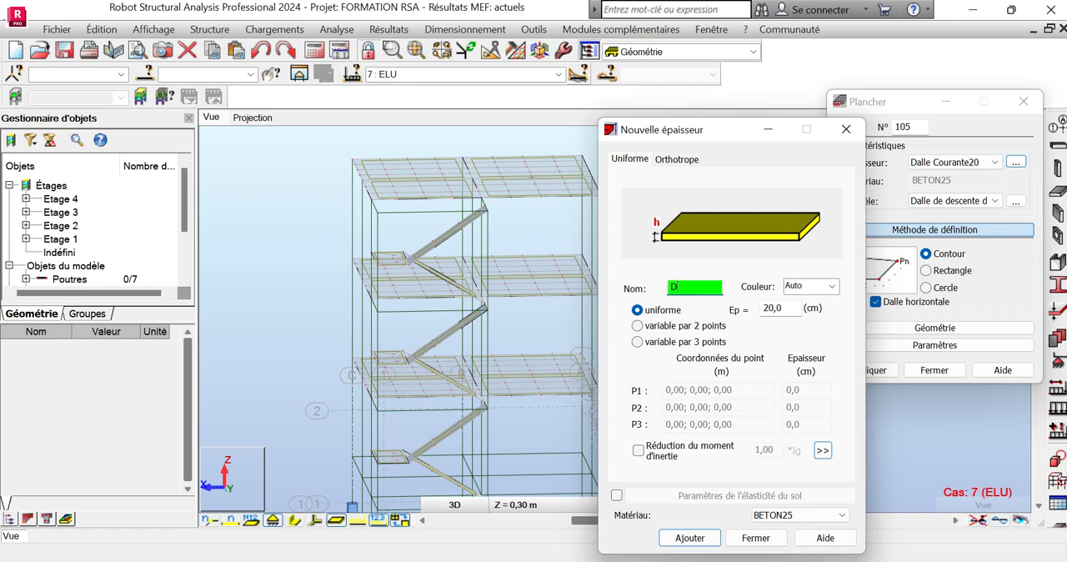
pyautogui.write('alle pleine')
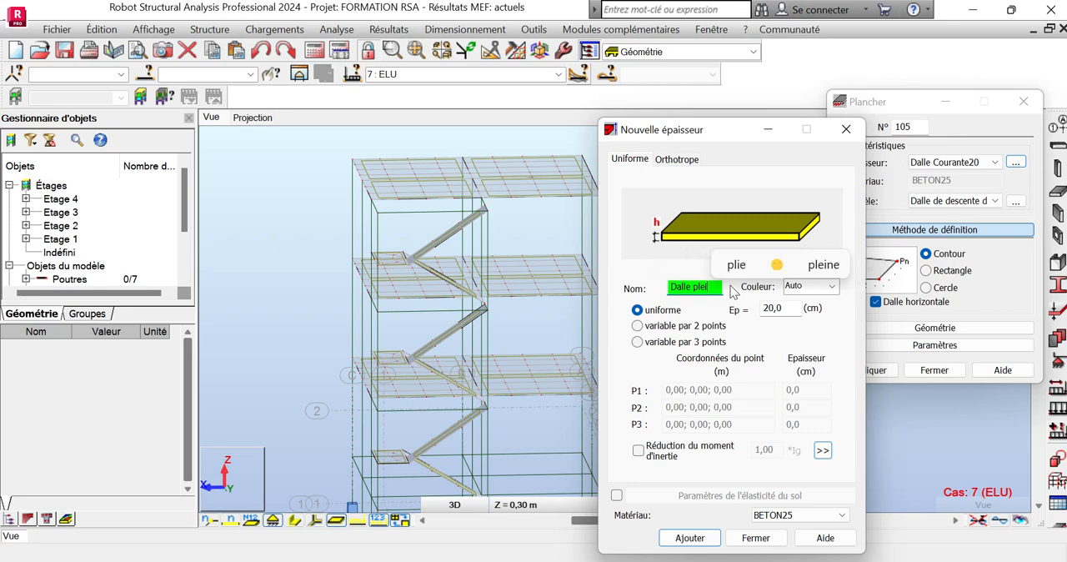
# Set the Dalle pleine thickness to 20 cm, add it to the thickness list, and finish the floor definition
pyautogui.click(776, 307)
pyautogui.write('éa')
pyautogui.press('BackSpace')
pyautogui.press('BackSpace')
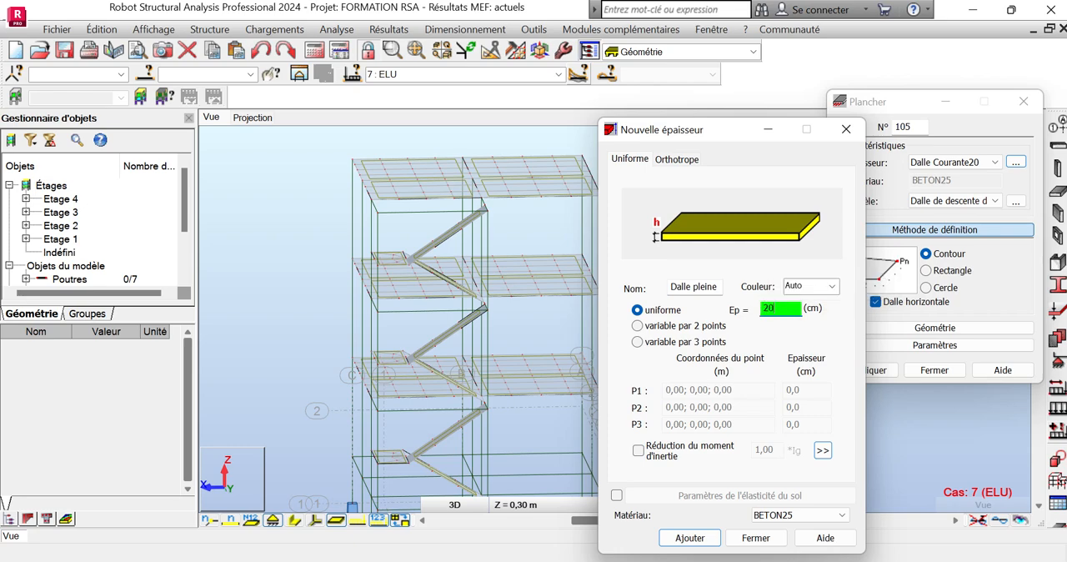
pyautogui.click(707, 537)
pyautogui.click(749, 388)
pyautogui.click(756, 538)
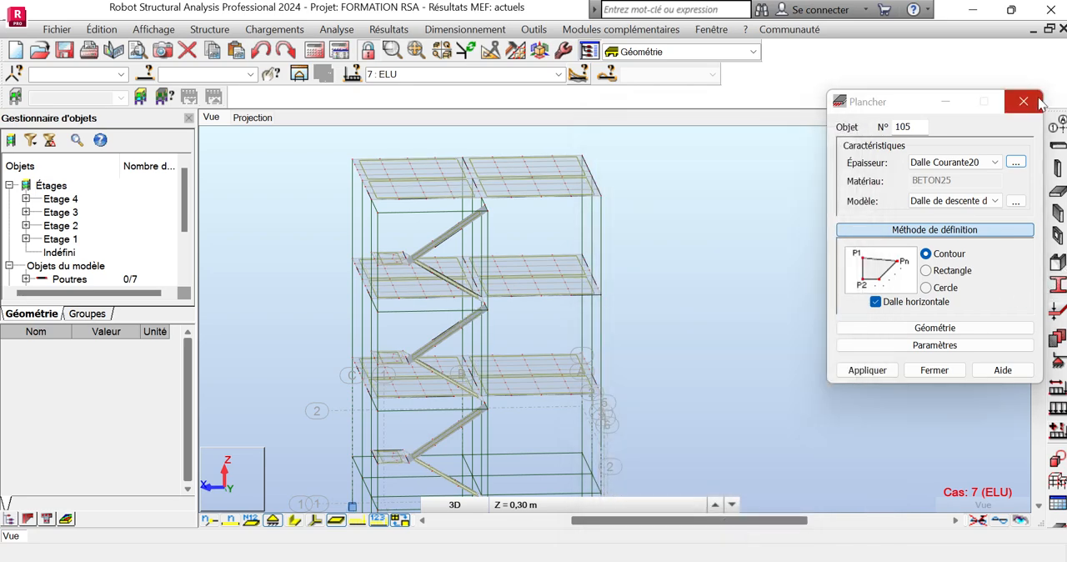
pyautogui.click(1024, 102)
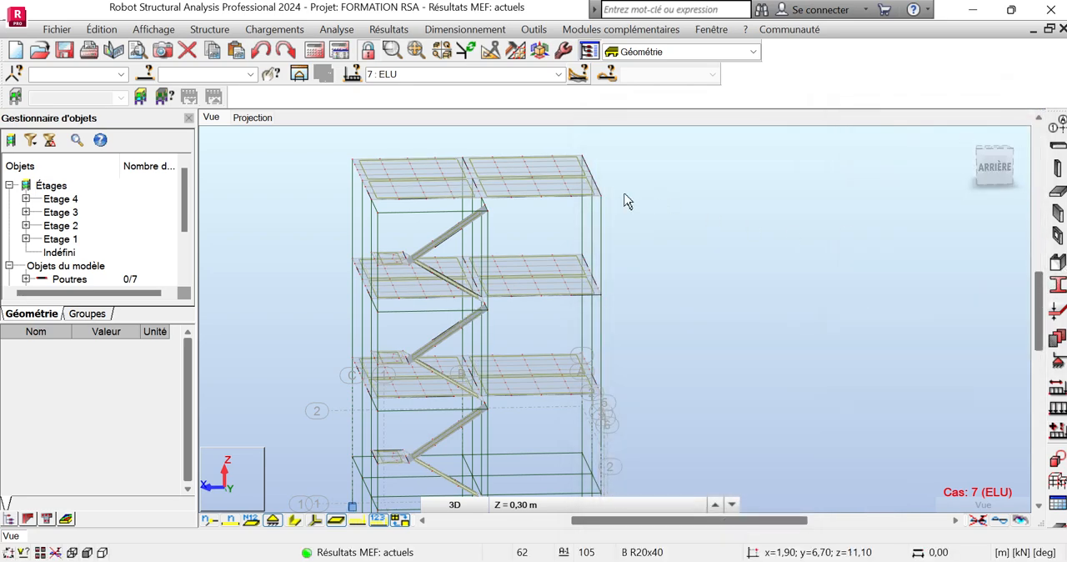
# Assign the Dalle pleine thickness to the four top-storey floor panels, 121 to 124, accepting the change to the calculation results
pyautogui.scroll(2, 446, 169)
pyautogui.scroll(-3, 445, 169)
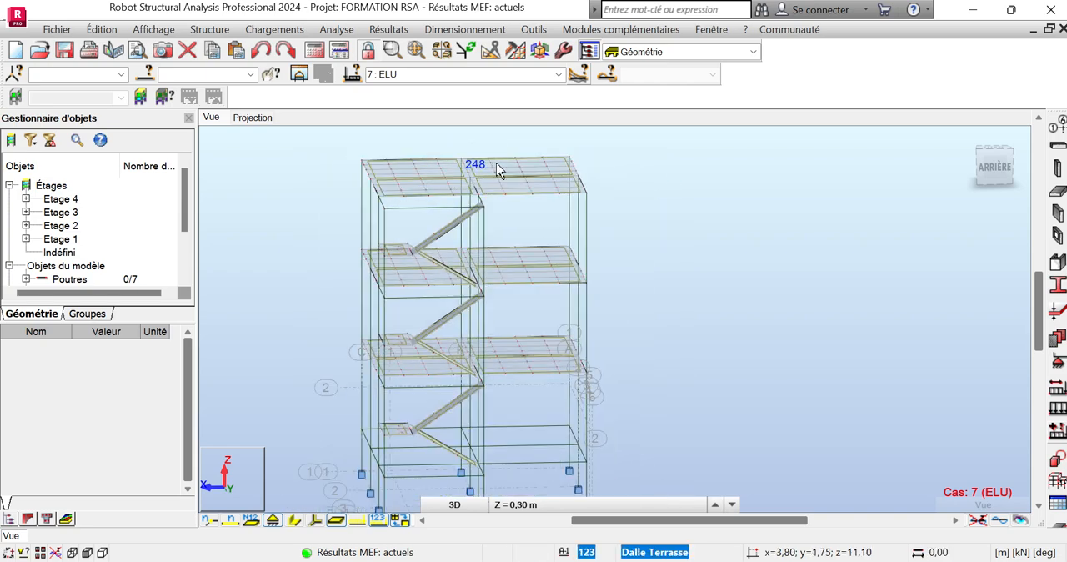
pyautogui.click(425, 169)
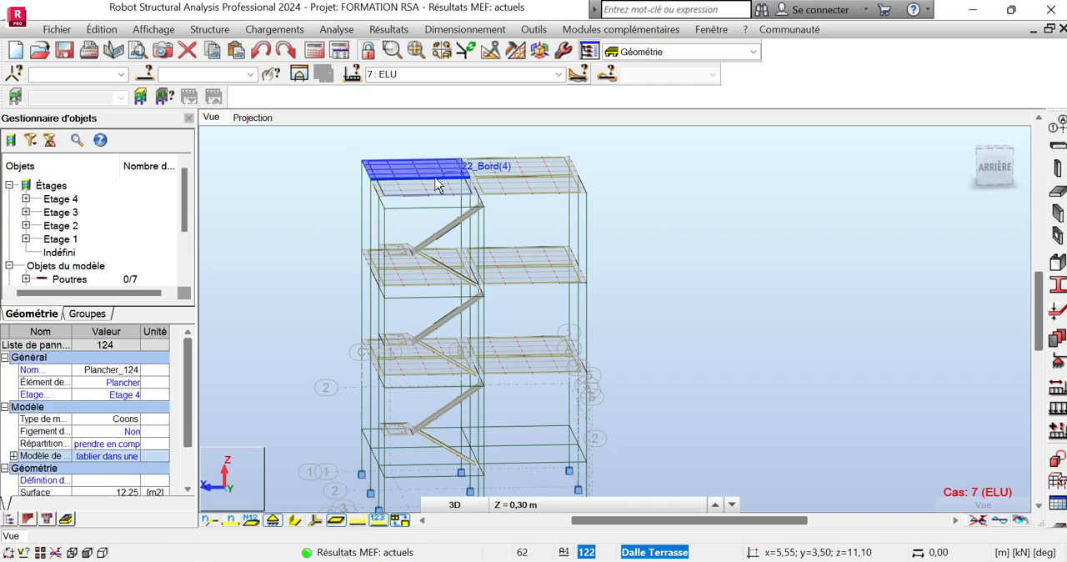
pyautogui.scroll(1, 434, 179)
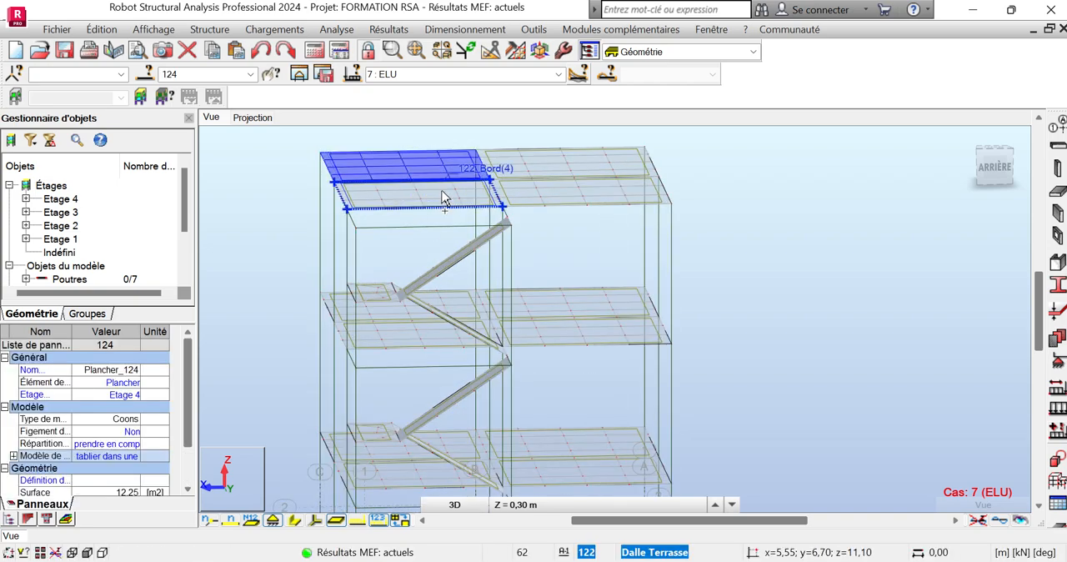
pyautogui.keyDown('ctrl'); pyautogui.click(441, 198); pyautogui.keyUp('ctrl')
pyautogui.keyDown('ctrl'); pyautogui.click(571, 190); pyautogui.keyUp('ctrl')
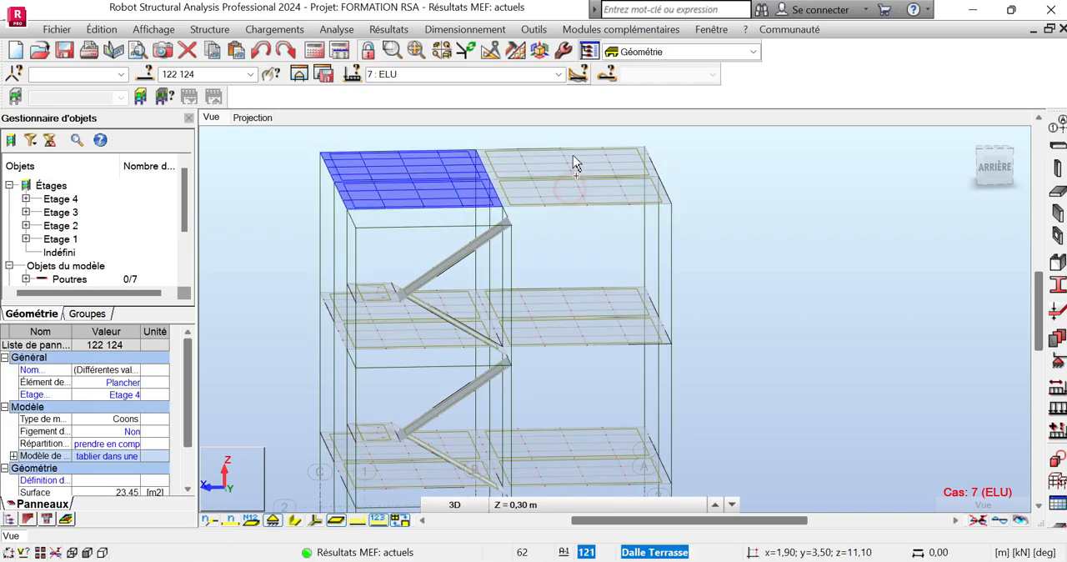
pyautogui.keyDown('ctrl'); pyautogui.click(572, 164); pyautogui.keyUp('ctrl')
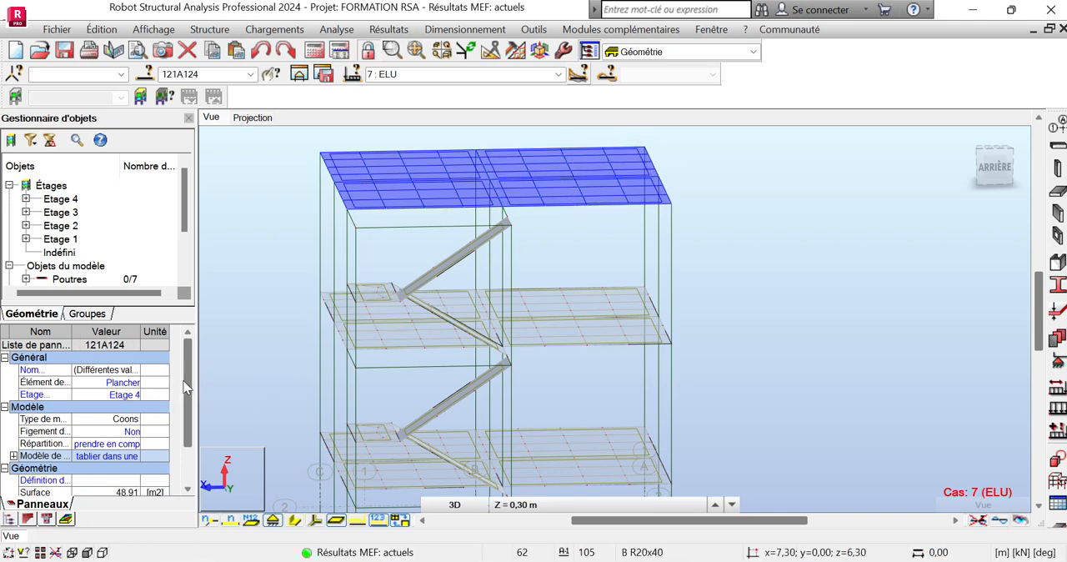
pyautogui.scroll(-1, 191, 400)
pyautogui.scroll(-2, 188, 402)
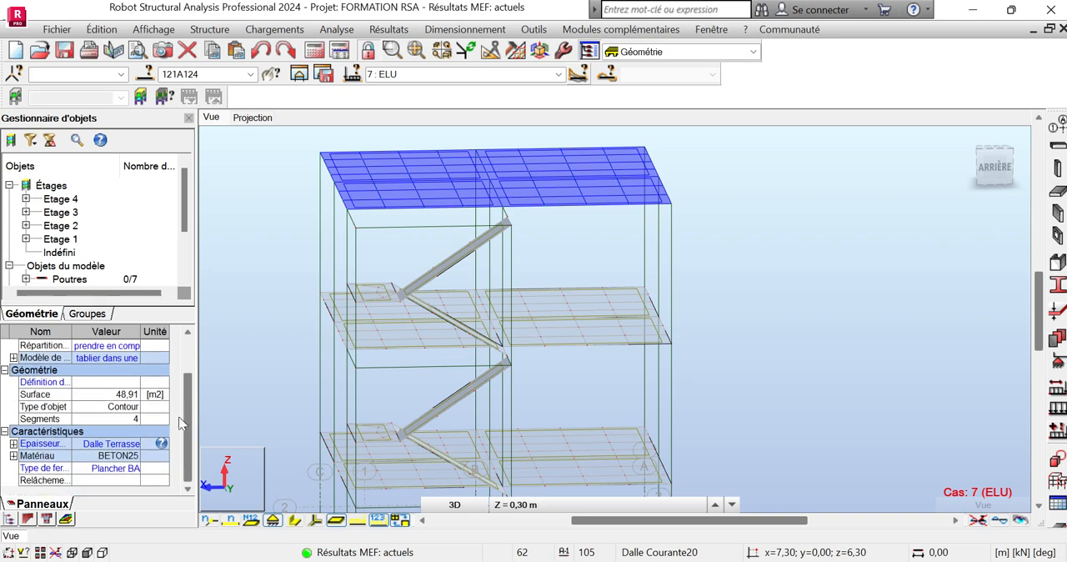
pyautogui.click(114, 443)
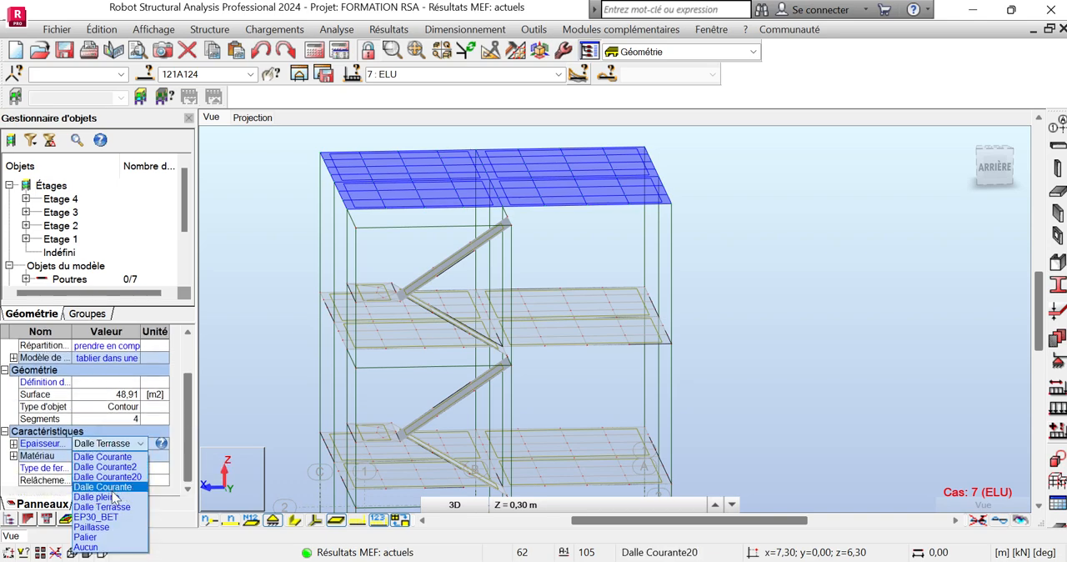
pyautogui.click(117, 507)
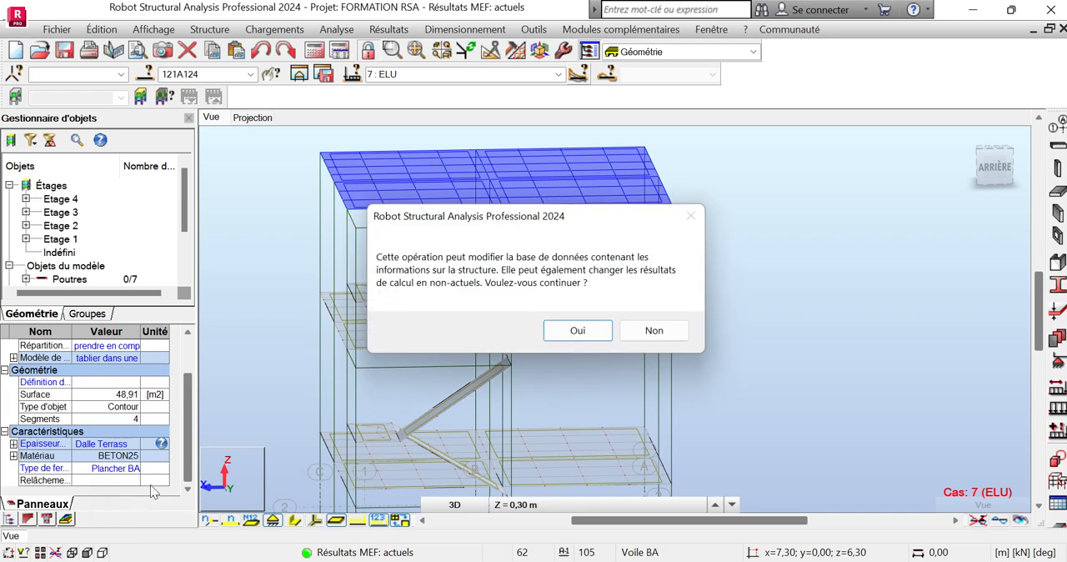
pyautogui.click(562, 331)
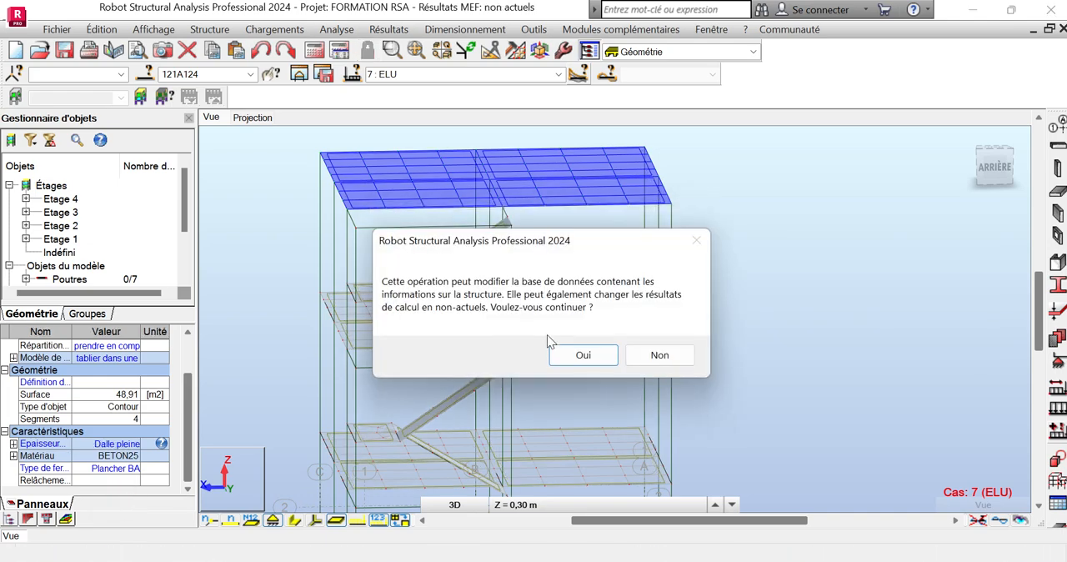
pyautogui.click(576, 355)
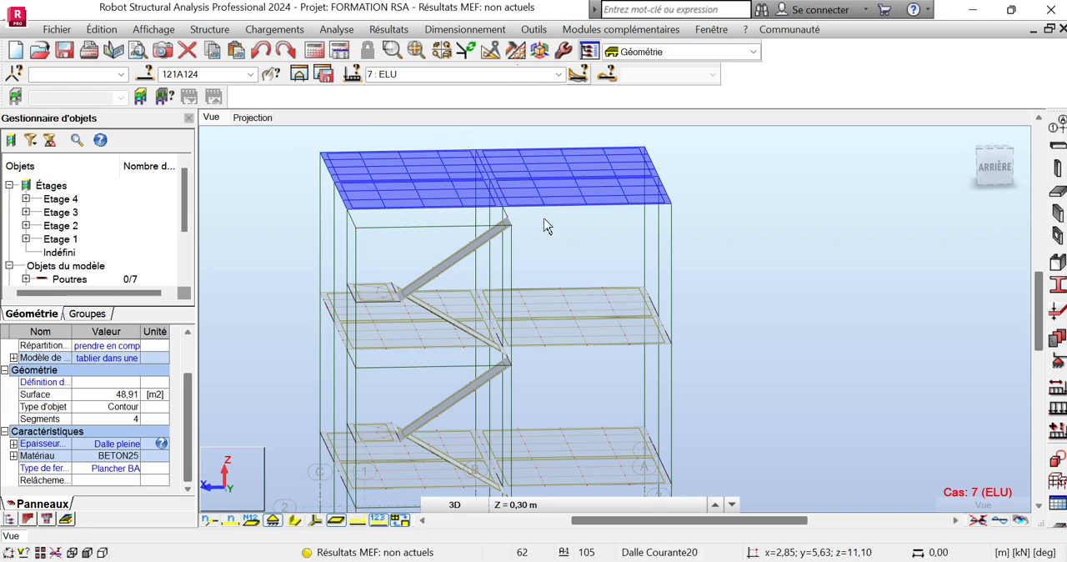
# Run the structural calculation for the updated model
pyautogui.scroll(-1, 488, 215)
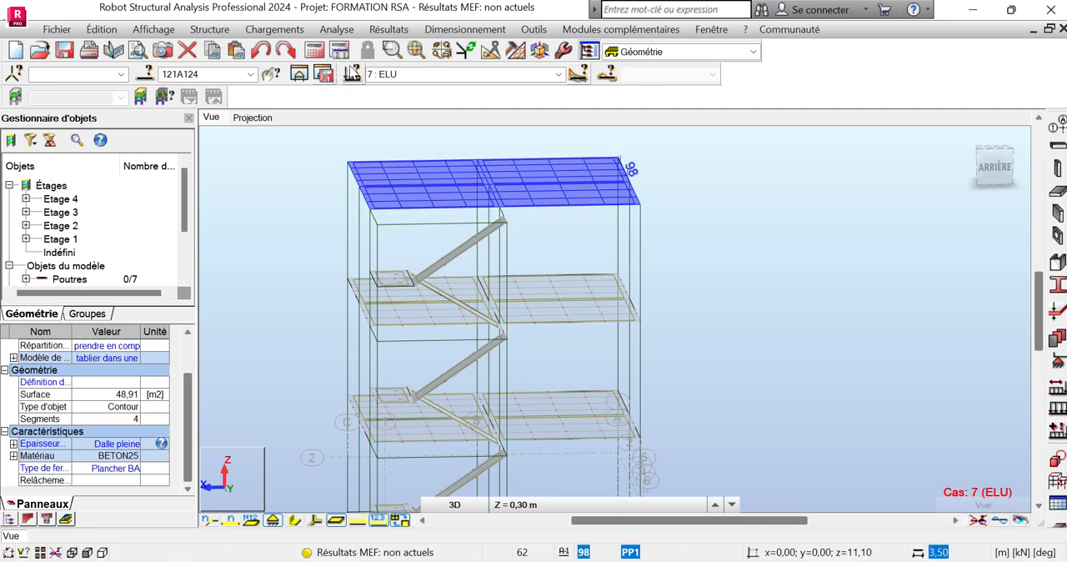
pyautogui.click(314, 53)
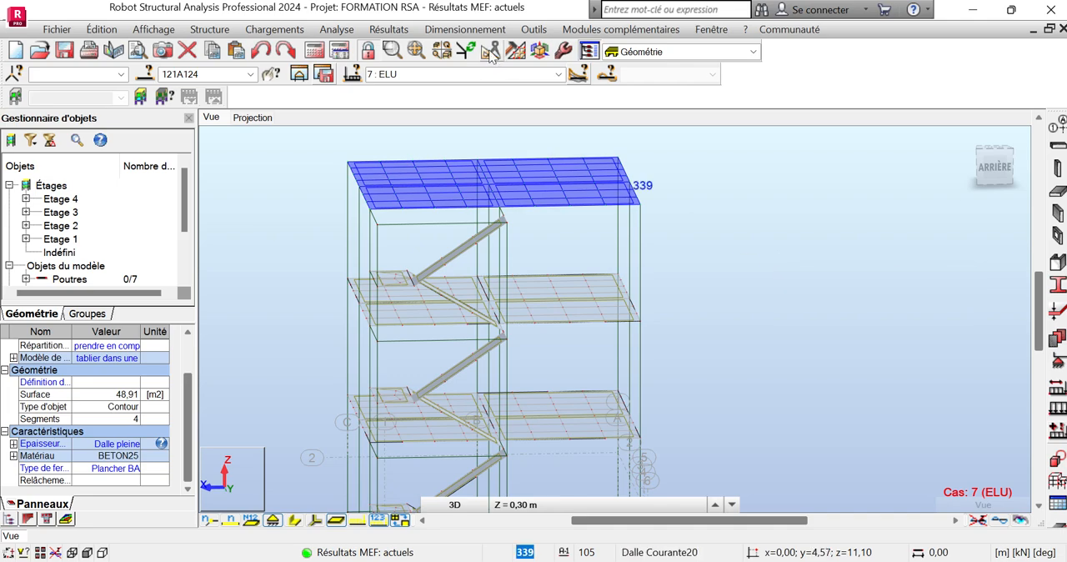
pyautogui.click(469, 30)
pyautogui.click(469, 30)
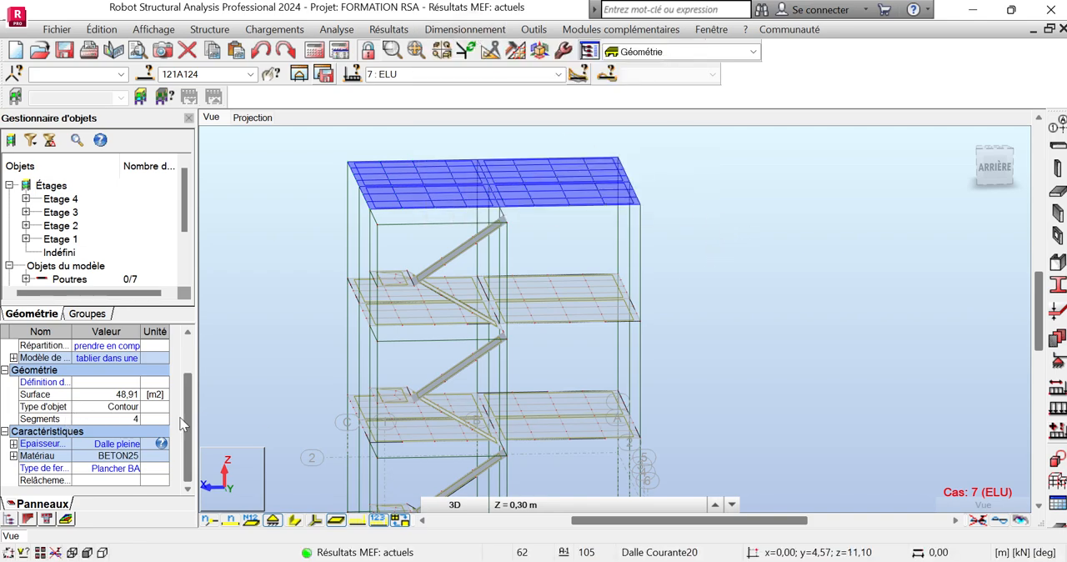
pyautogui.moveTo(186, 406)
pyautogui.mouseDown()
pyautogui.moveTo(183, 366)
pyautogui.moveTo(185, 411)
pyautogui.mouseUp()
# Open the reinforcement types for theoretical slab and wall design and start a new type definition
pyautogui.click(458, 30)
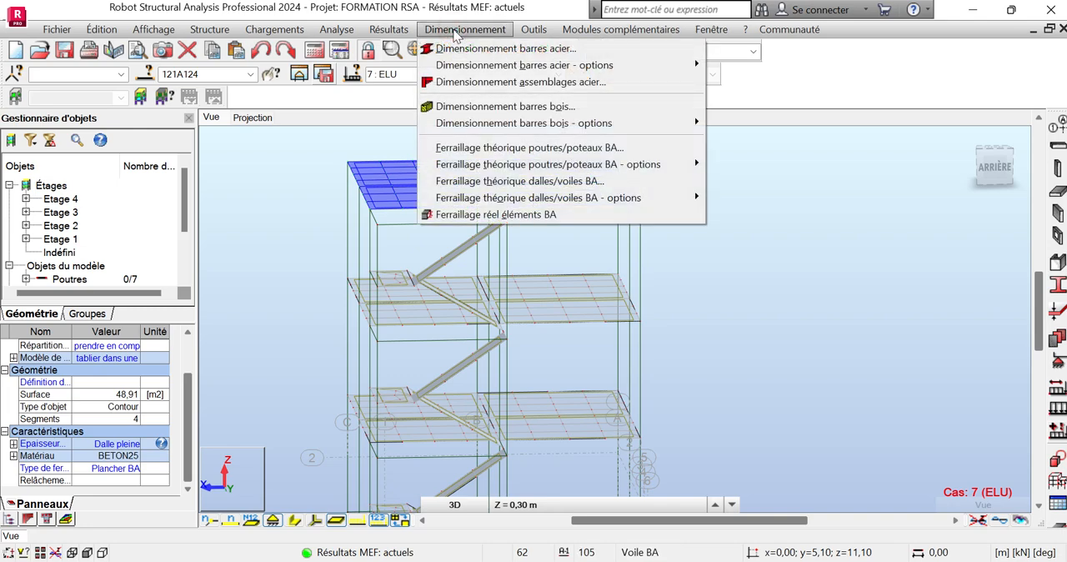
pyautogui.moveTo(489, 203)
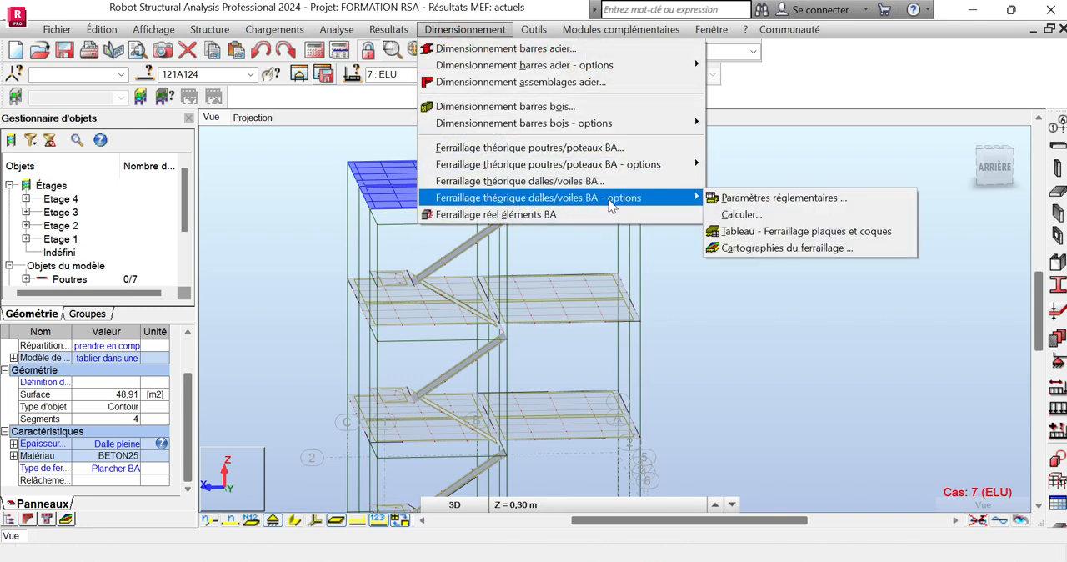
pyautogui.click(750, 203)
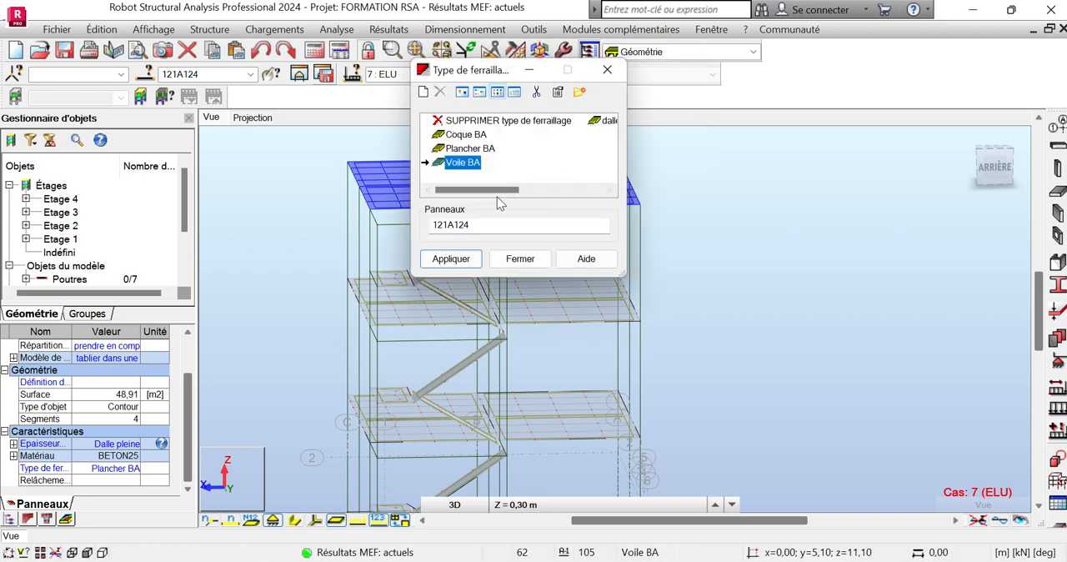
pyautogui.moveTo(493, 189)
pyautogui.mouseDown()
pyautogui.moveTo(569, 190)
pyautogui.moveTo(496, 190)
pyautogui.mouseUp()
pyautogui.click(454, 160)
pyautogui.click(423, 93)
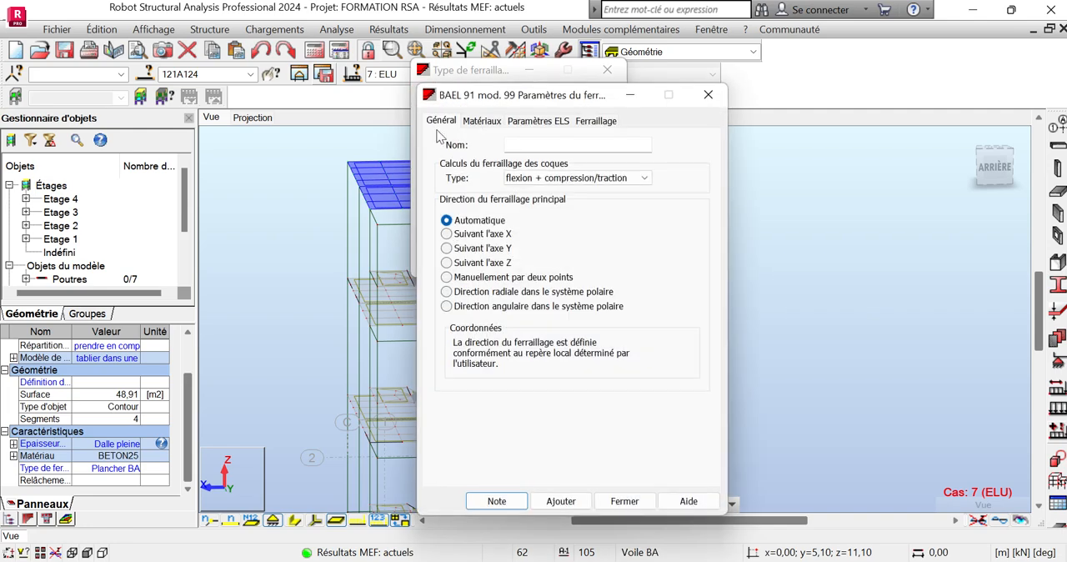
# Name the new reinforcement type "Dalle pleine projet" and set its shell reinforcement calculation to flexion simple
pyautogui.moveTo(498, 94); pyautogui.dragTo(411, 79)
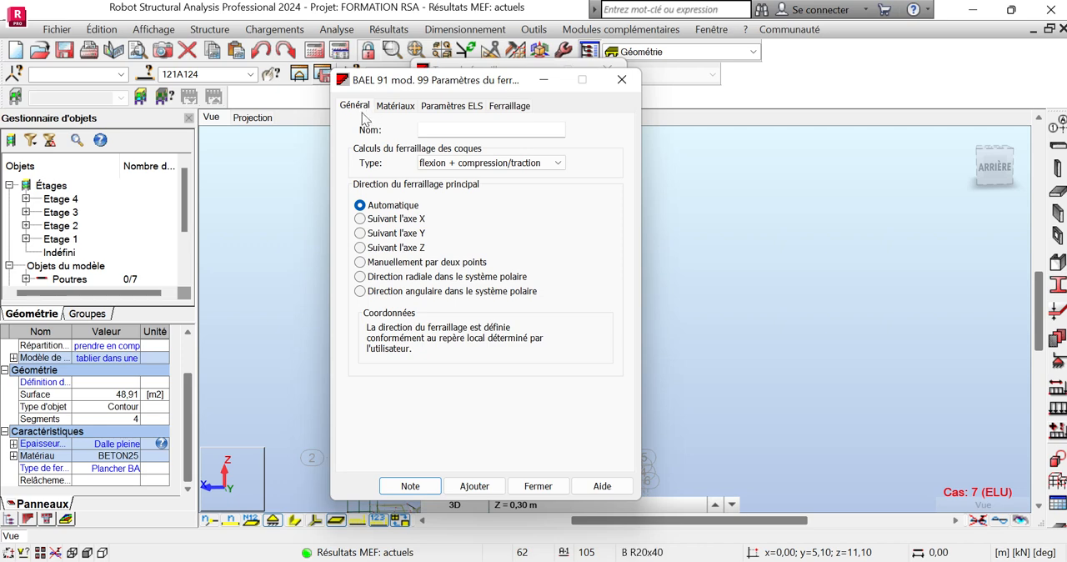
pyautogui.click(465, 133)
pyautogui.write('D')
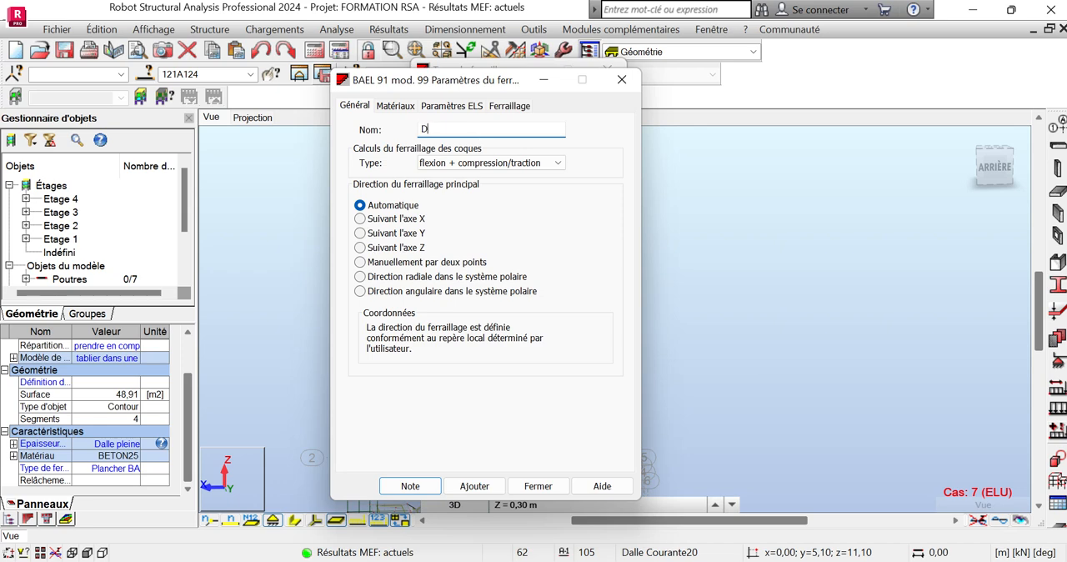
pyautogui.write('alle pleine projet')
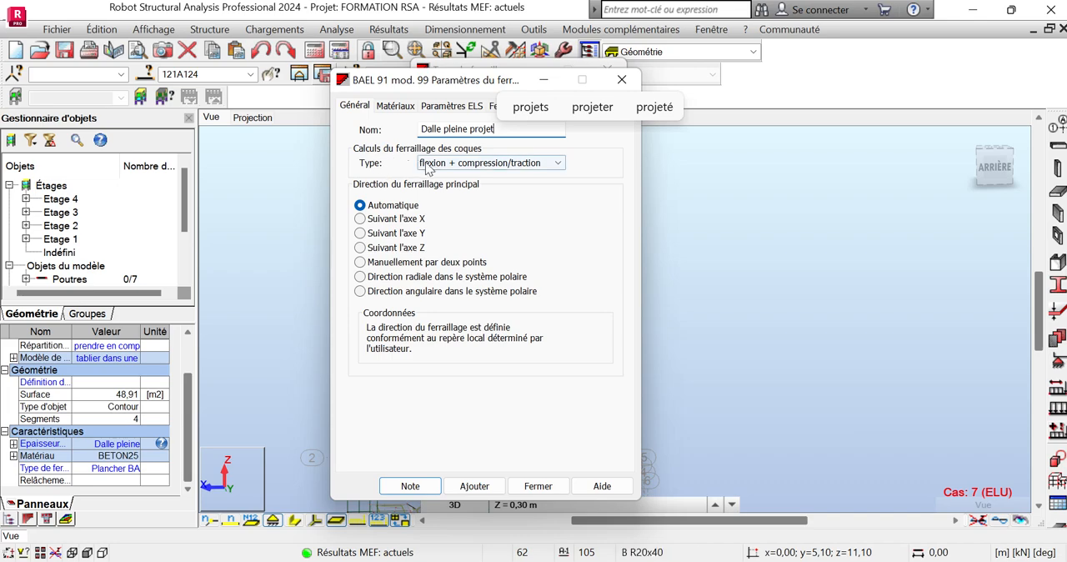
pyautogui.click(526, 163)
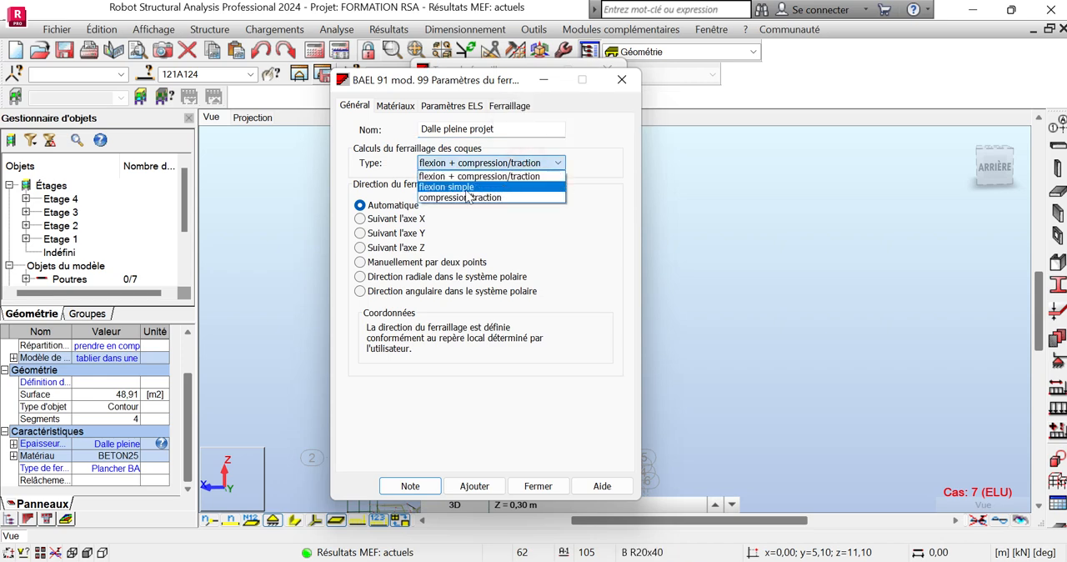
pyautogui.click(454, 188)
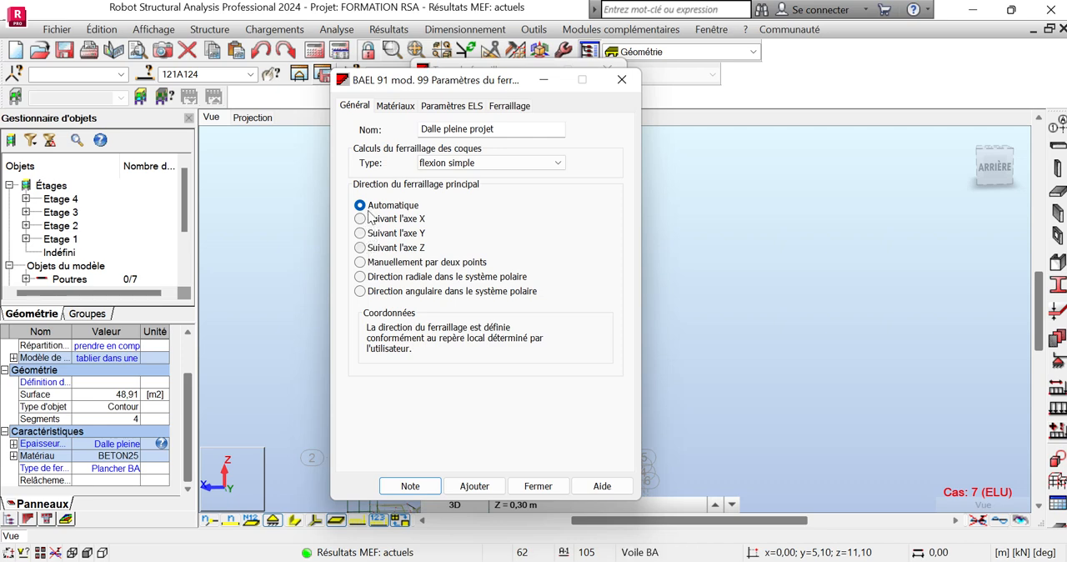
# Review the new type's concrete material settings by temporarily turning off the option to match the structure model
pyautogui.click(406, 106)
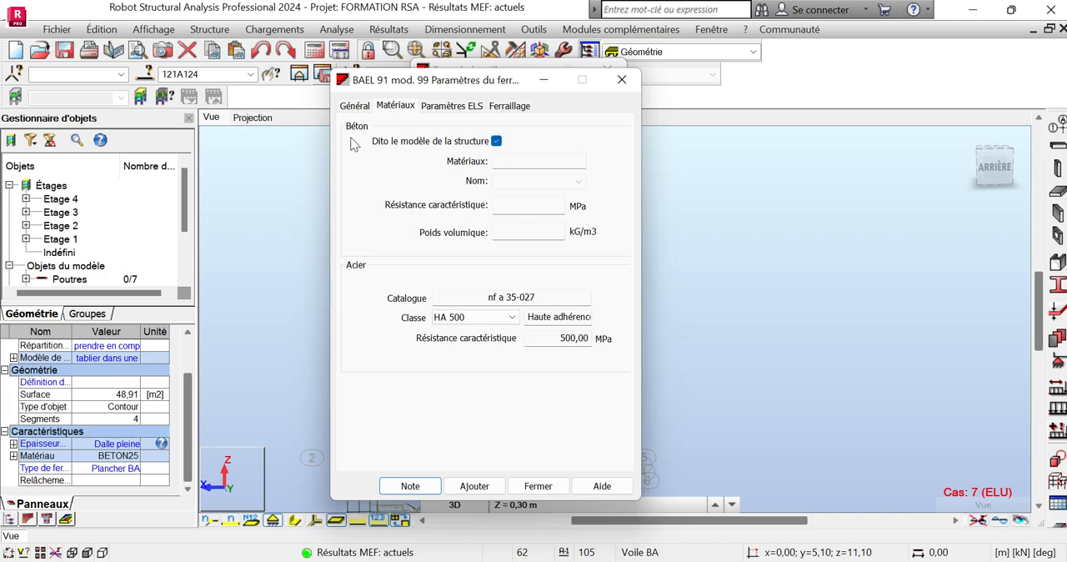
pyautogui.moveTo(456, 80); pyautogui.dragTo(385, 103)
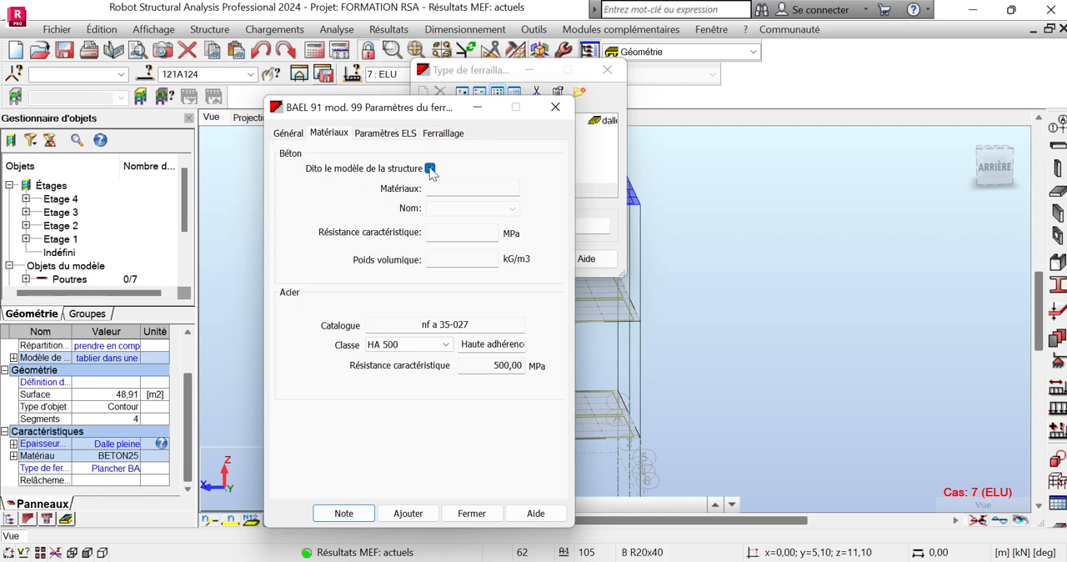
pyautogui.click(430, 168)
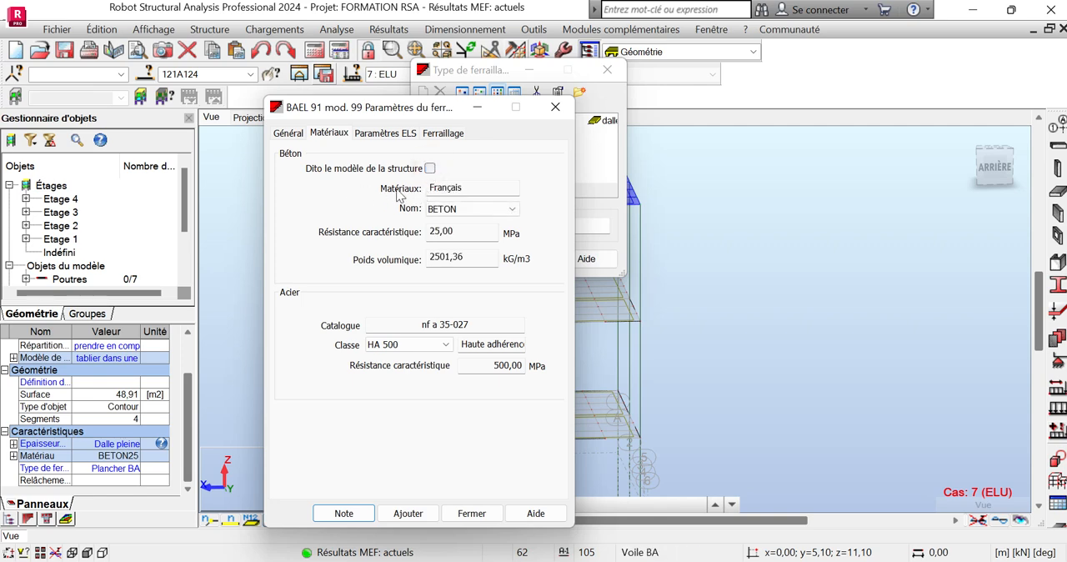
pyautogui.click(457, 210)
pyautogui.click(429, 169)
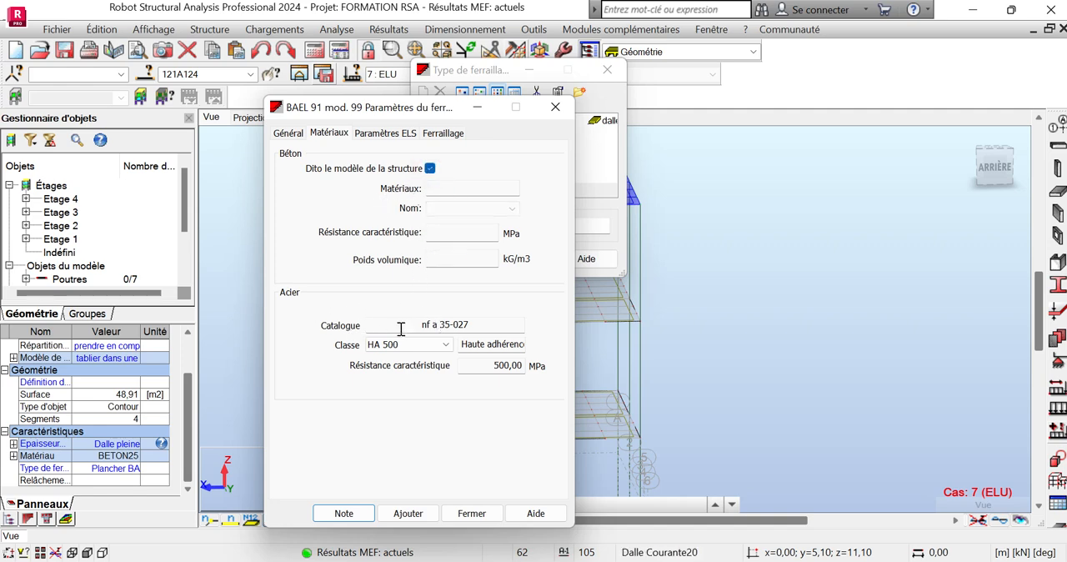
# Set the reinforcement type's steel class to HA 400 and add the completed type to the list
pyautogui.click(446, 345)
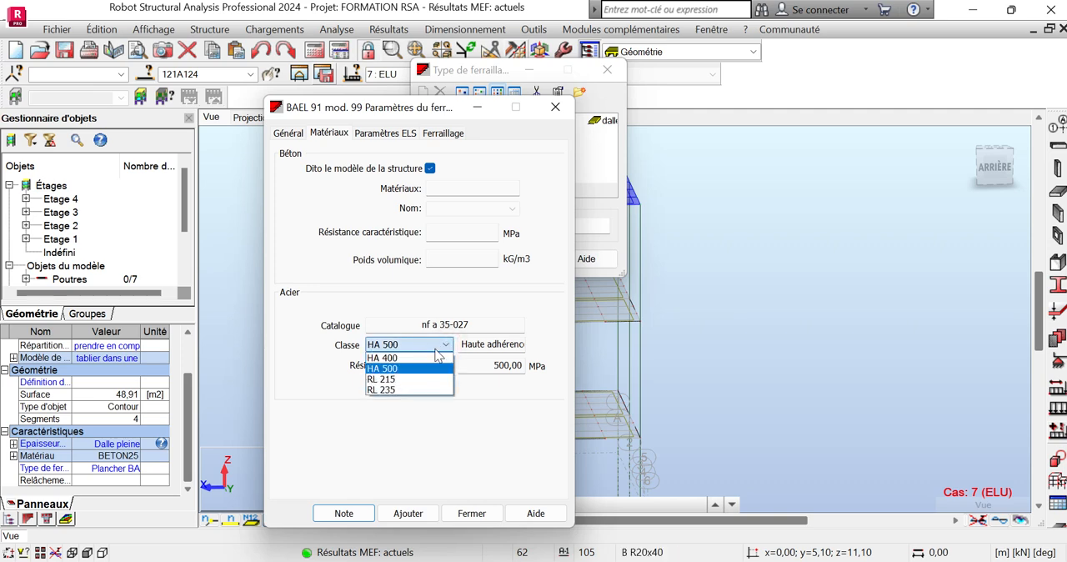
pyautogui.click(410, 358)
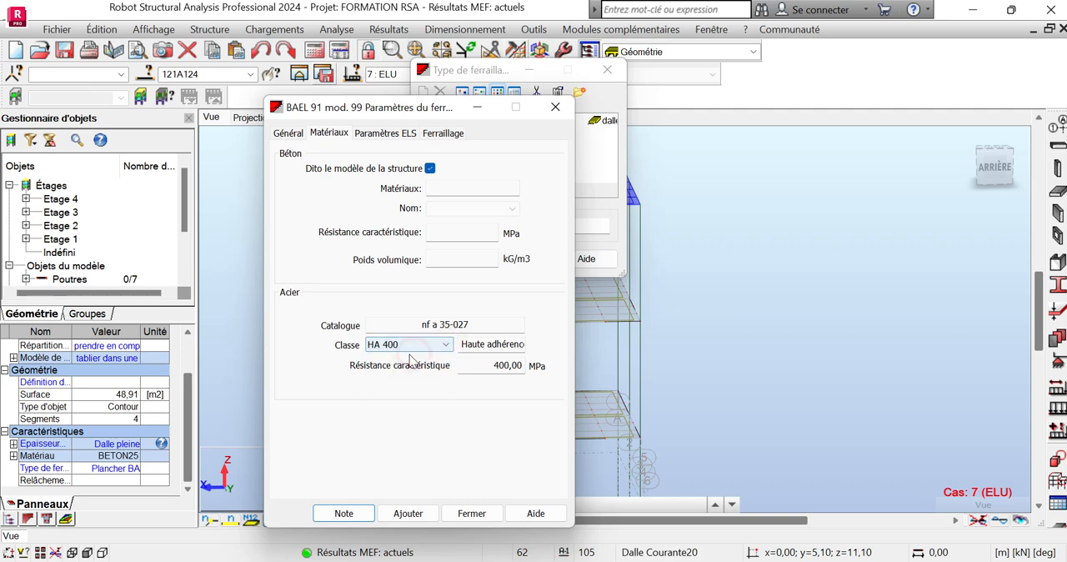
pyautogui.click(384, 133)
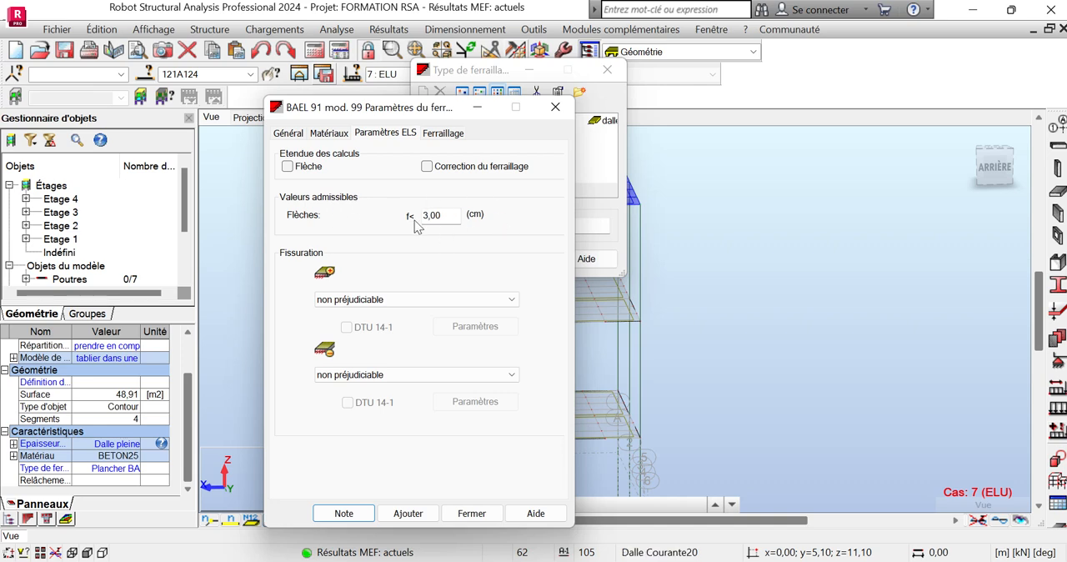
pyautogui.click(446, 133)
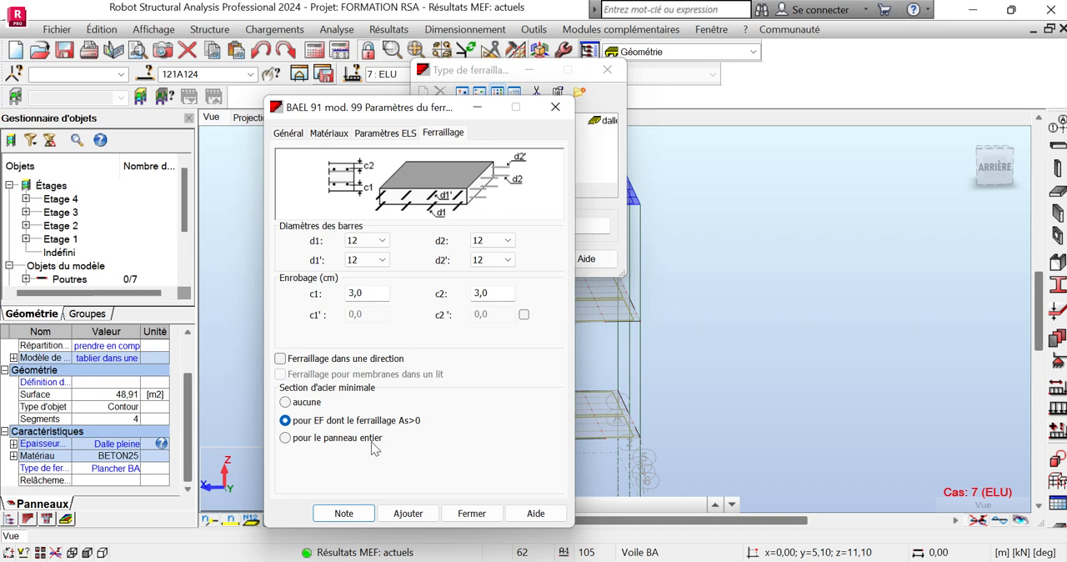
pyautogui.click(432, 516)
pyautogui.click(561, 107)
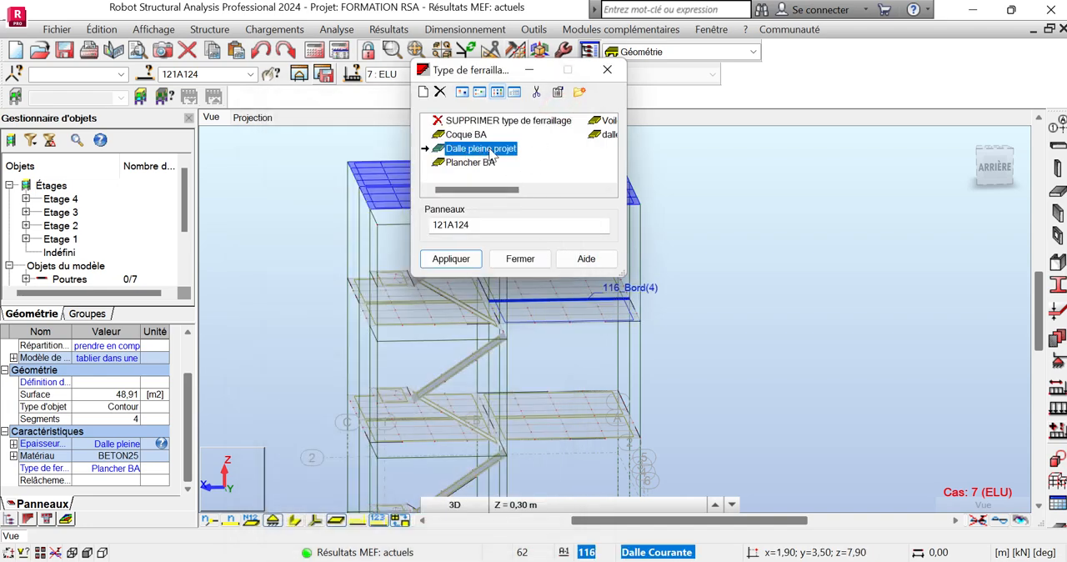
# Apply the "Dalle pleine projet" reinforcement type to top-storey floor panels 121A124
pyautogui.moveTo(499, 75); pyautogui.dragTo(923, 139)
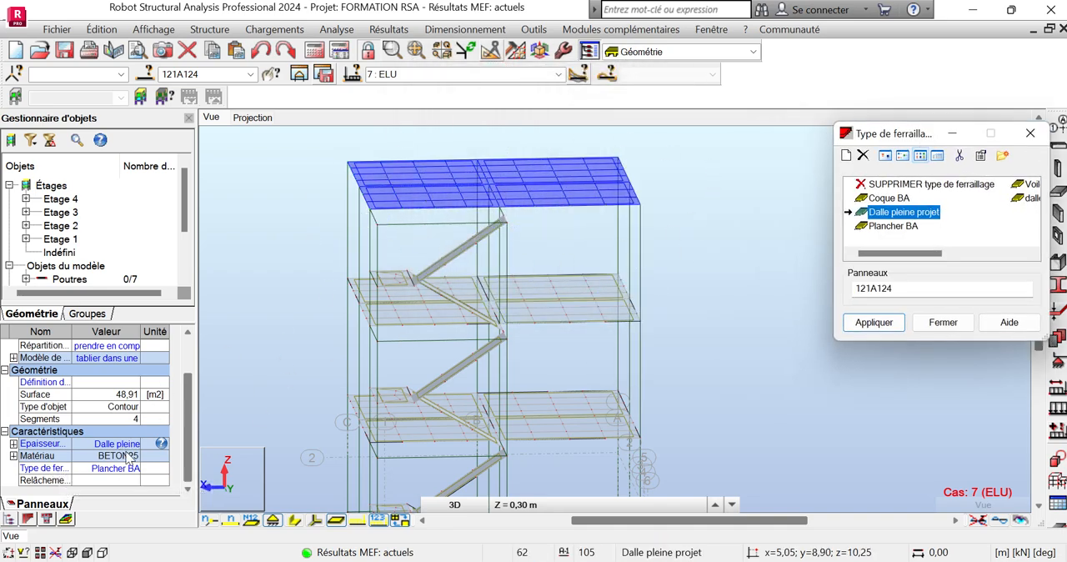
pyautogui.moveTo(906, 135); pyautogui.dragTo(750, 114)
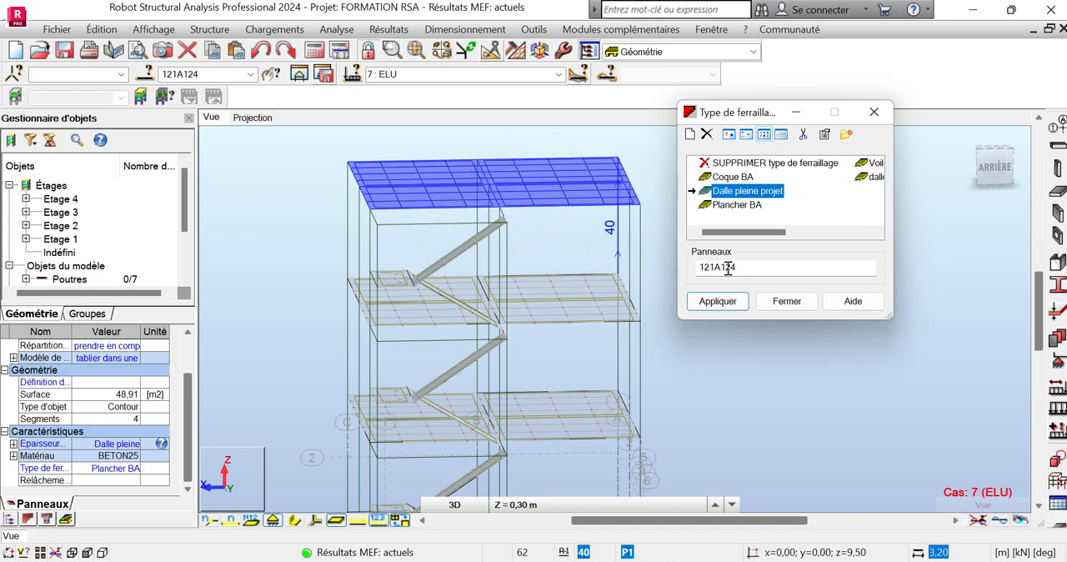
pyautogui.click(188, 75)
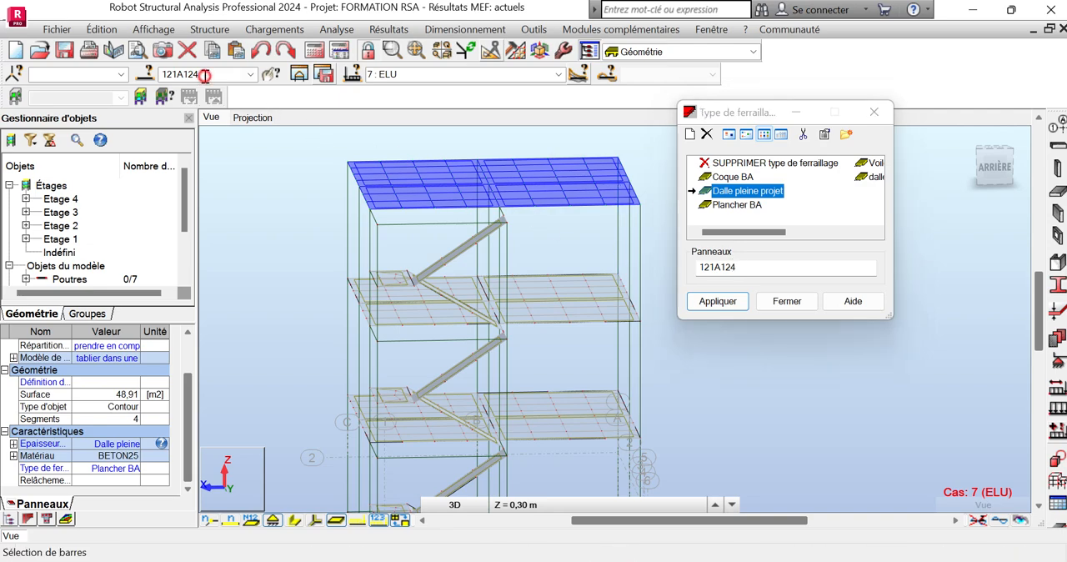
pyautogui.rightClick(190, 79)
pyautogui.click(233, 132)
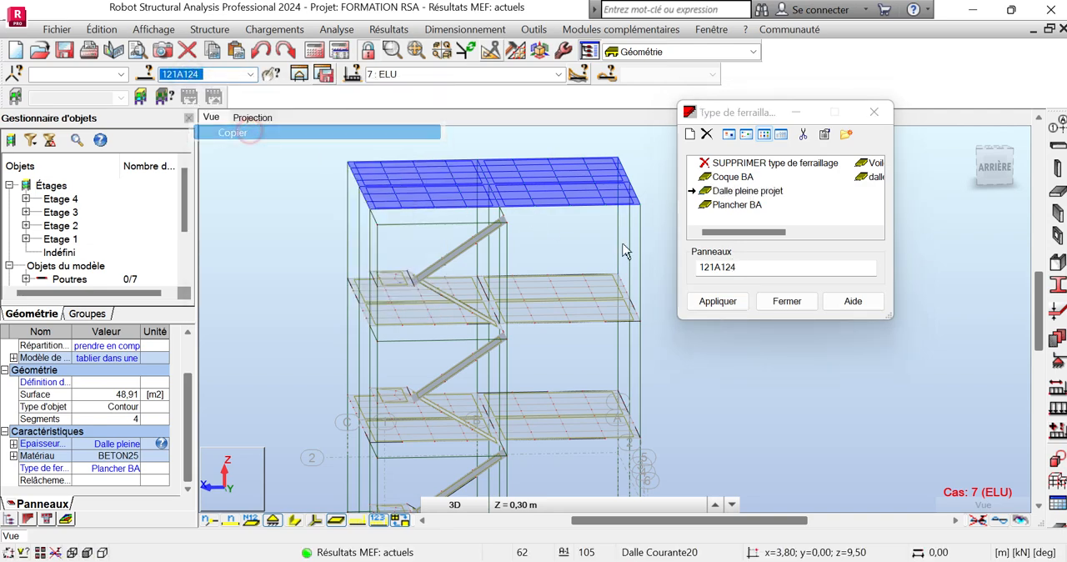
pyautogui.moveTo(754, 265); pyautogui.dragTo(692, 264)
pyautogui.hotkey('ctrl', 'c')
pyautogui.rightClick(716, 263)
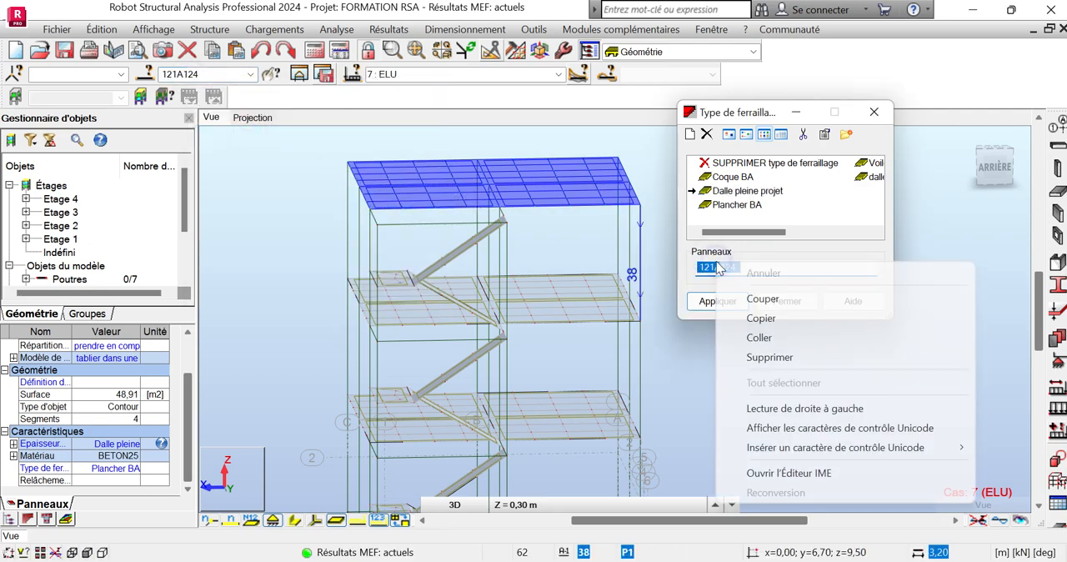
pyautogui.click(773, 337)
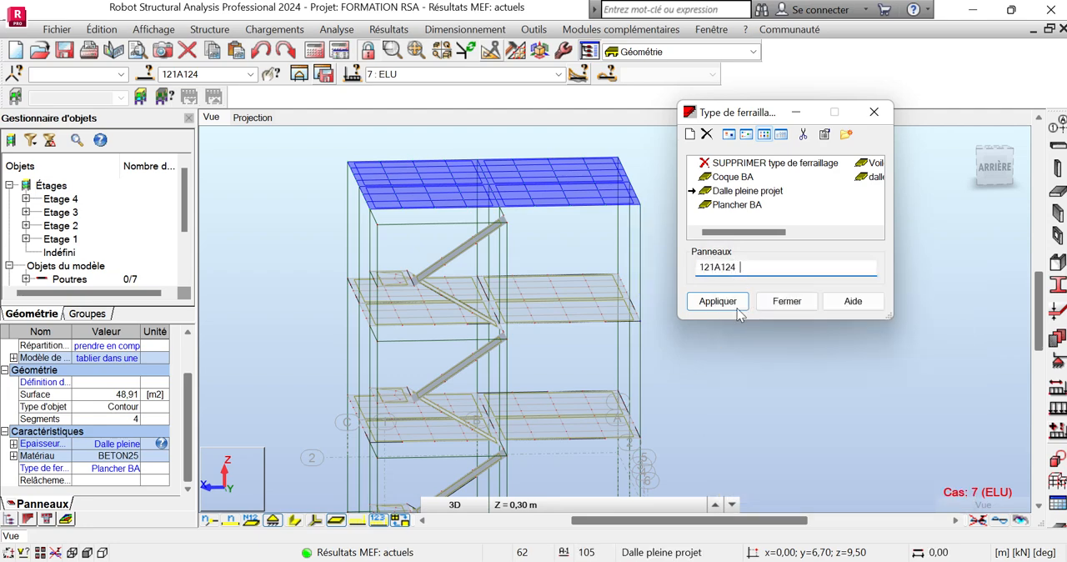
pyautogui.click(718, 302)
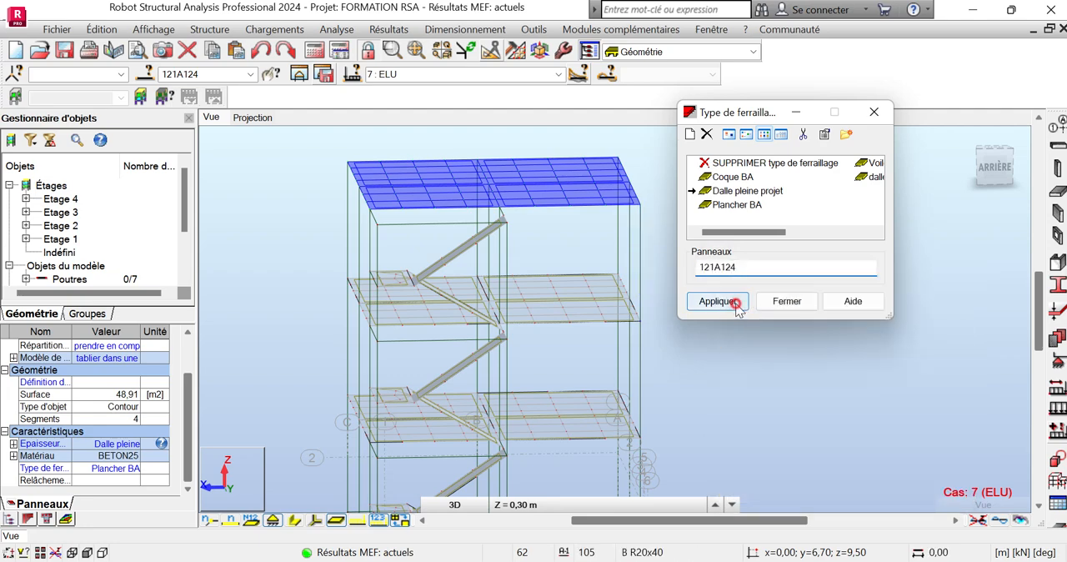
pyautogui.click(800, 303)
# Check the reinforcement type assigned to top-storey floor panel 124 in its properties
pyautogui.click(439, 172)
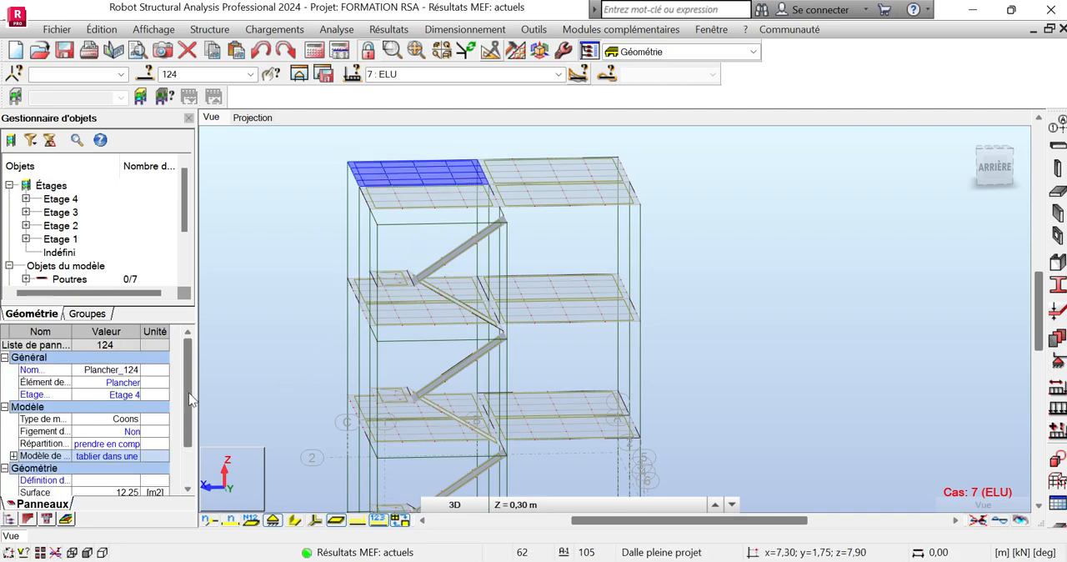
pyautogui.moveTo(190, 399); pyautogui.dragTo(192, 440)
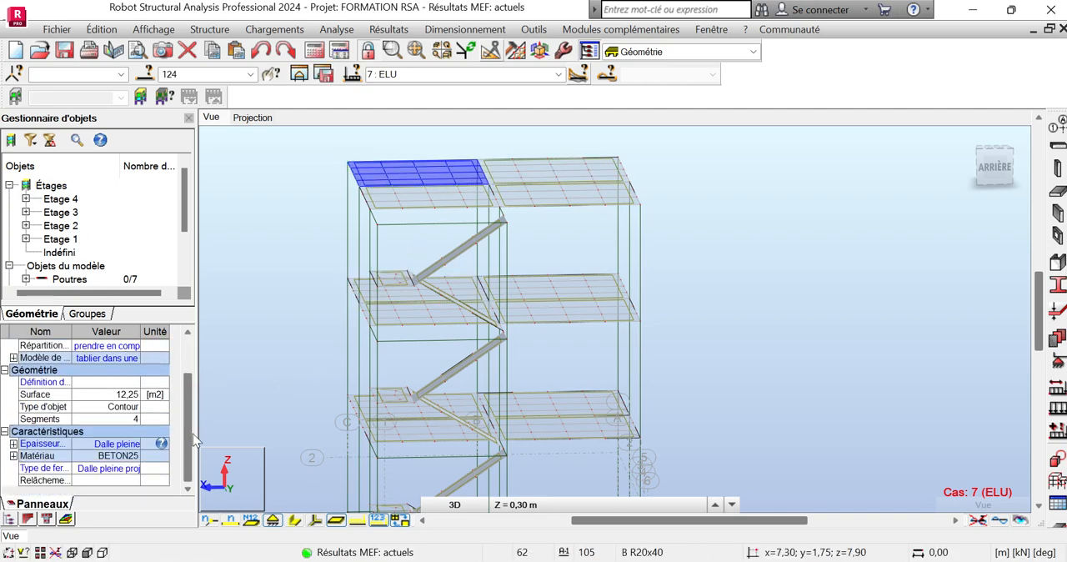
pyautogui.click(106, 469)
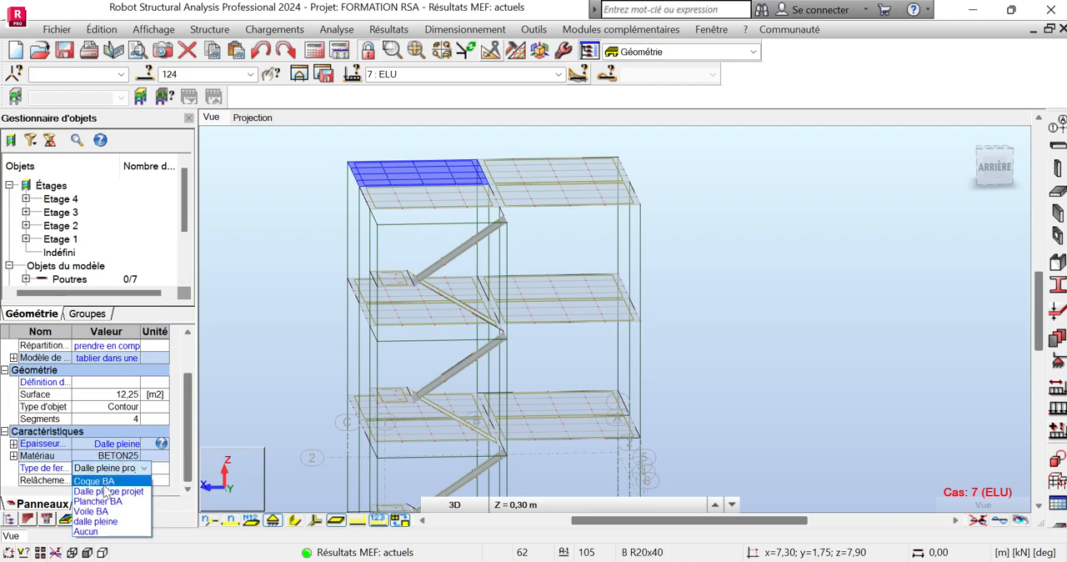
pyautogui.click(265, 407)
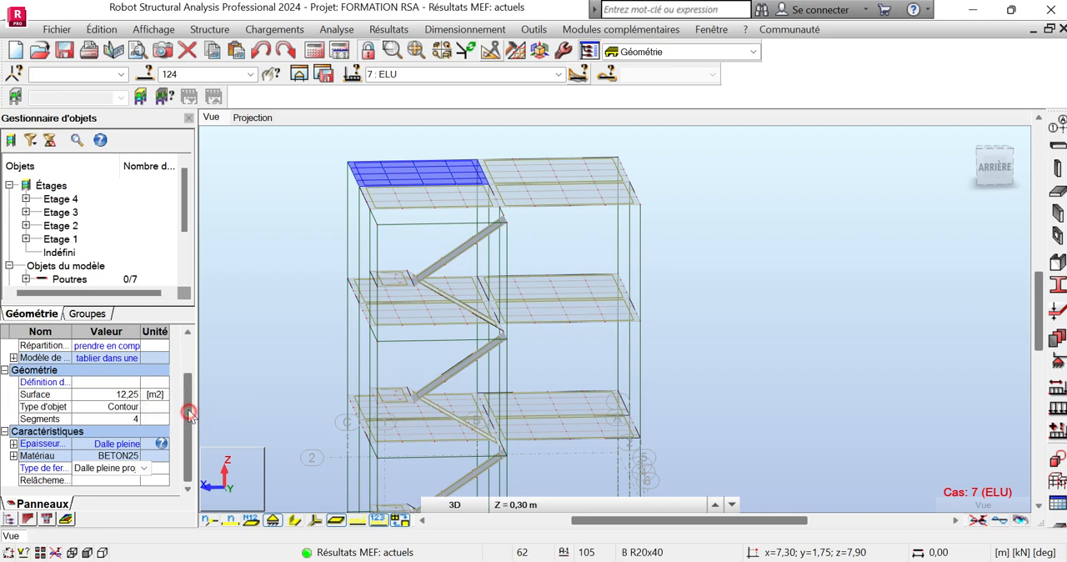
# Change the calculation model of top-storey floor panels 121A124 to "coque" and accept the change to the structure data
pyautogui.scroll(3, 189, 404)
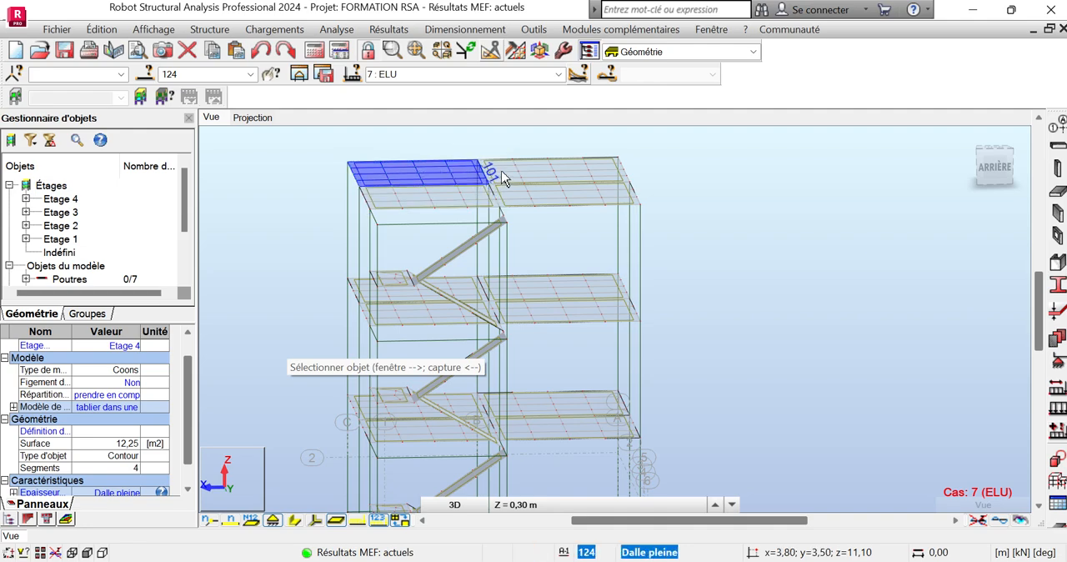
pyautogui.keyDown('ctrl'); pyautogui.click(546, 198); pyautogui.keyUp('ctrl')
pyautogui.keyDown('ctrl'); pyautogui.click(455, 207); pyautogui.keyUp('ctrl')
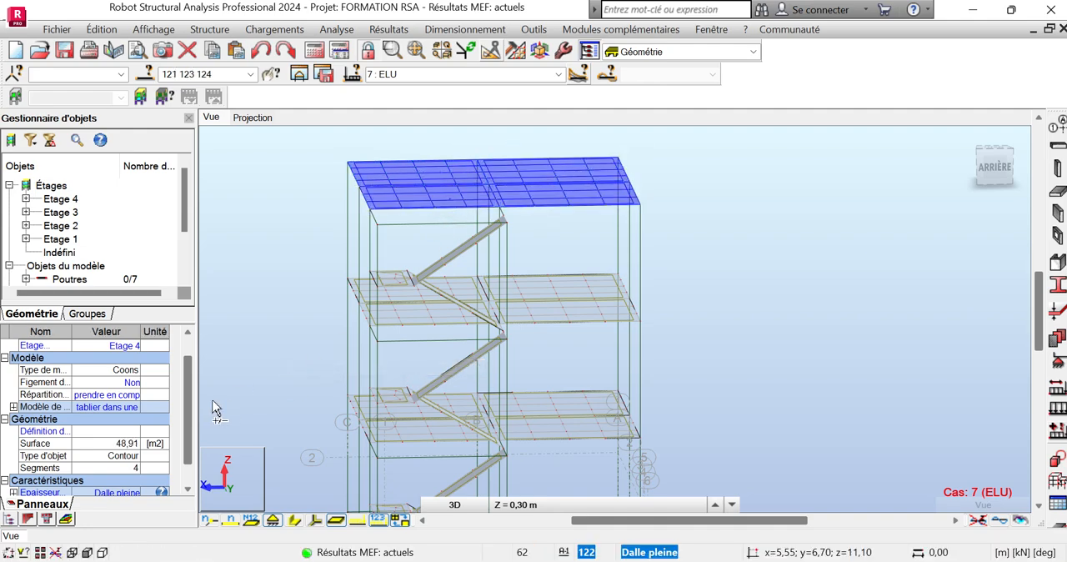
pyautogui.click(123, 407)
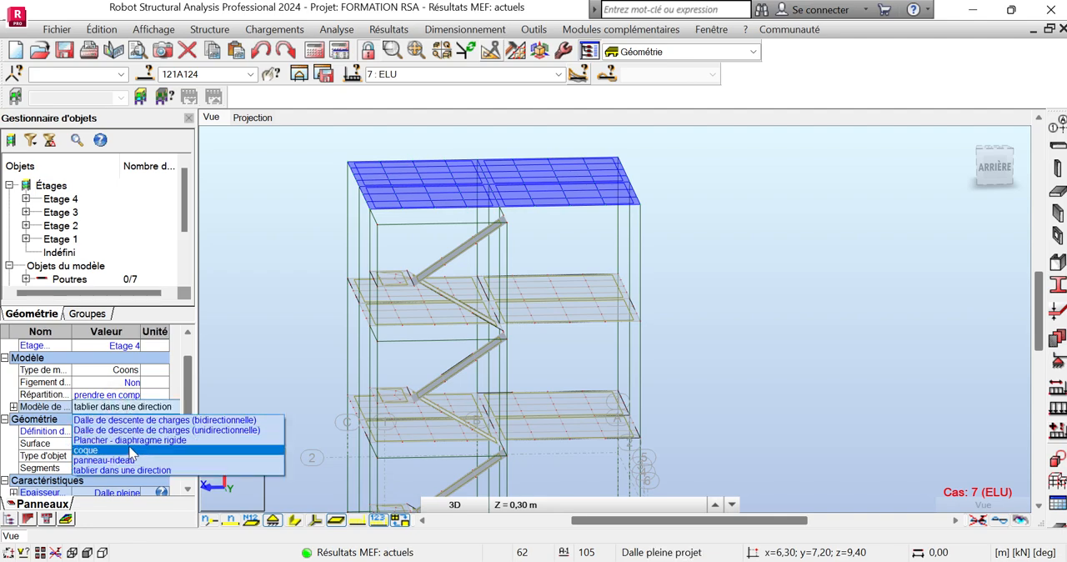
pyautogui.click(125, 450)
pyautogui.click(596, 331)
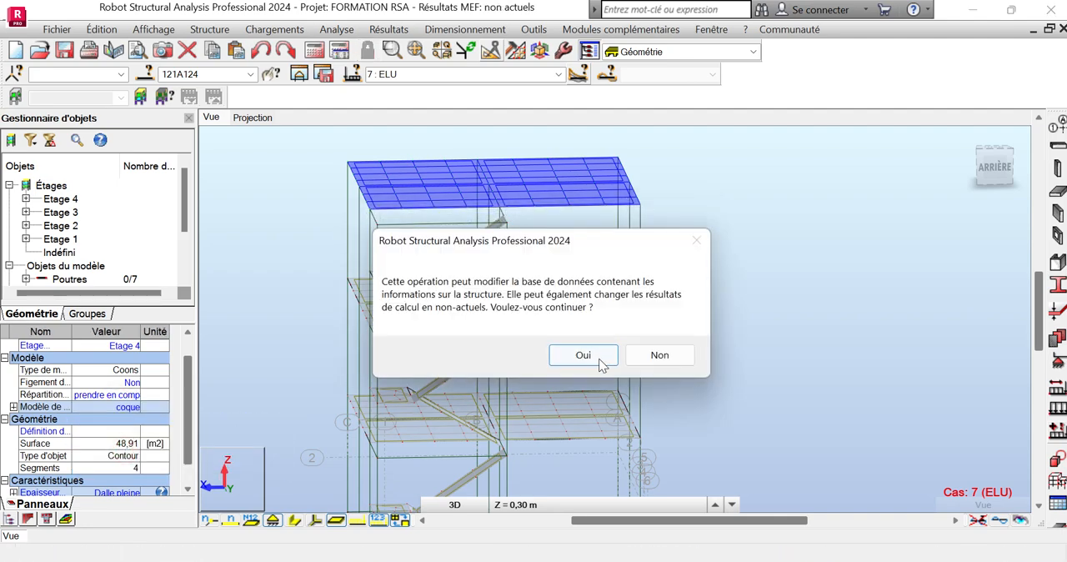
pyautogui.click(599, 357)
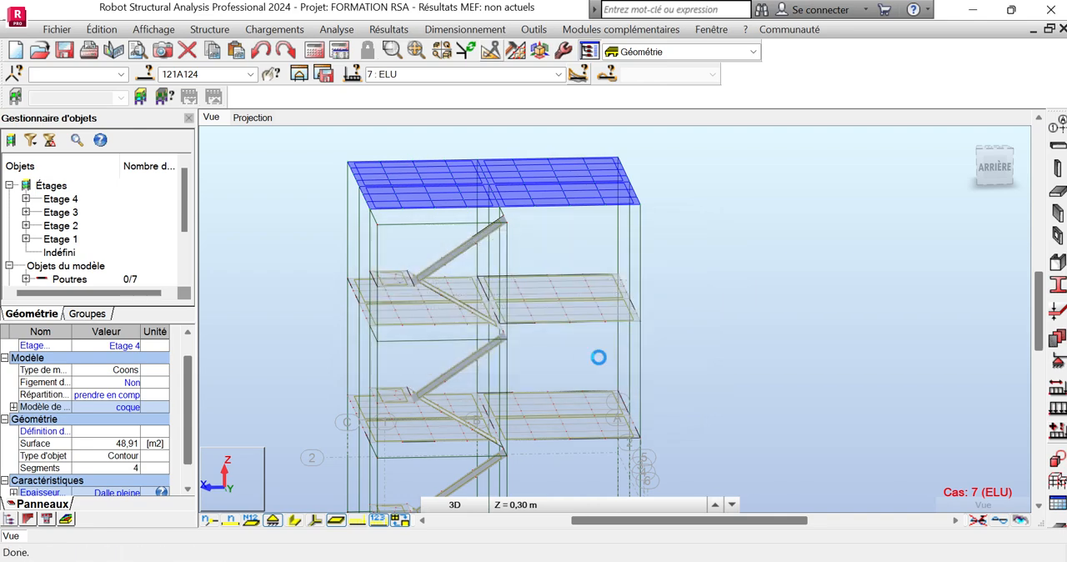